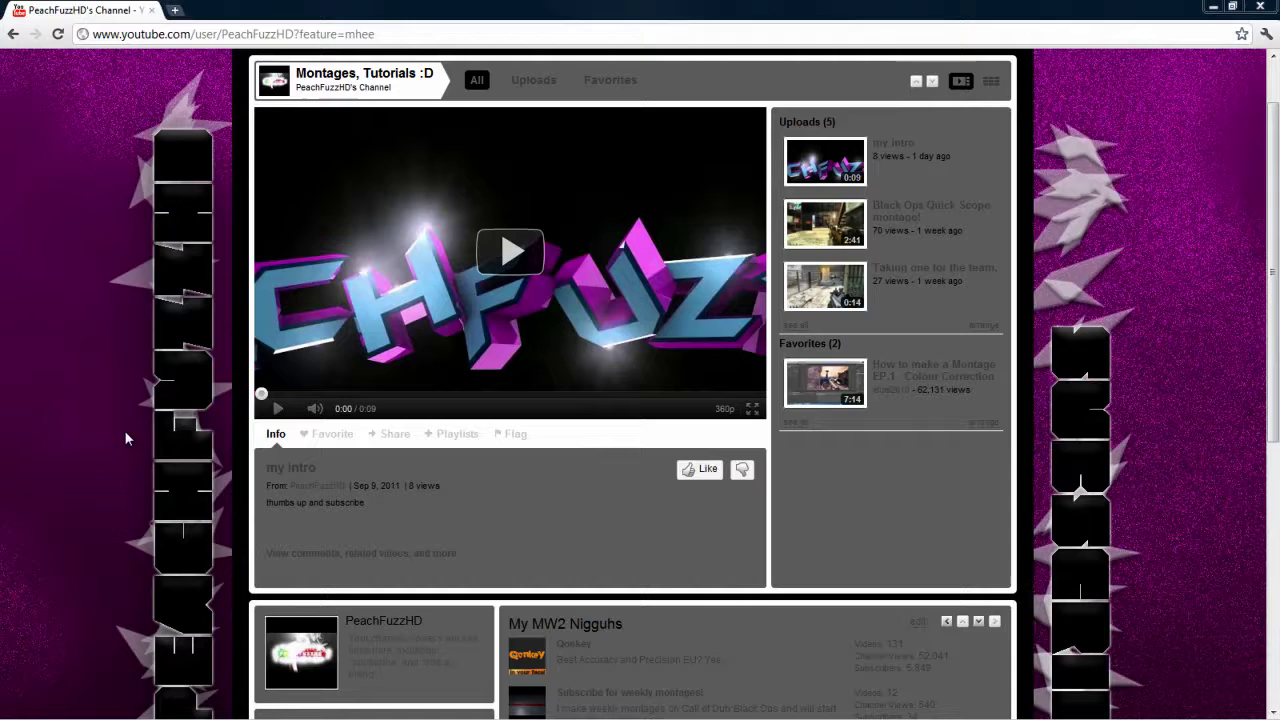
# Step: Scroll the PeachFuzzHD YouTube channel page back up to the top
pyautogui.scroll(2, 698, 343)
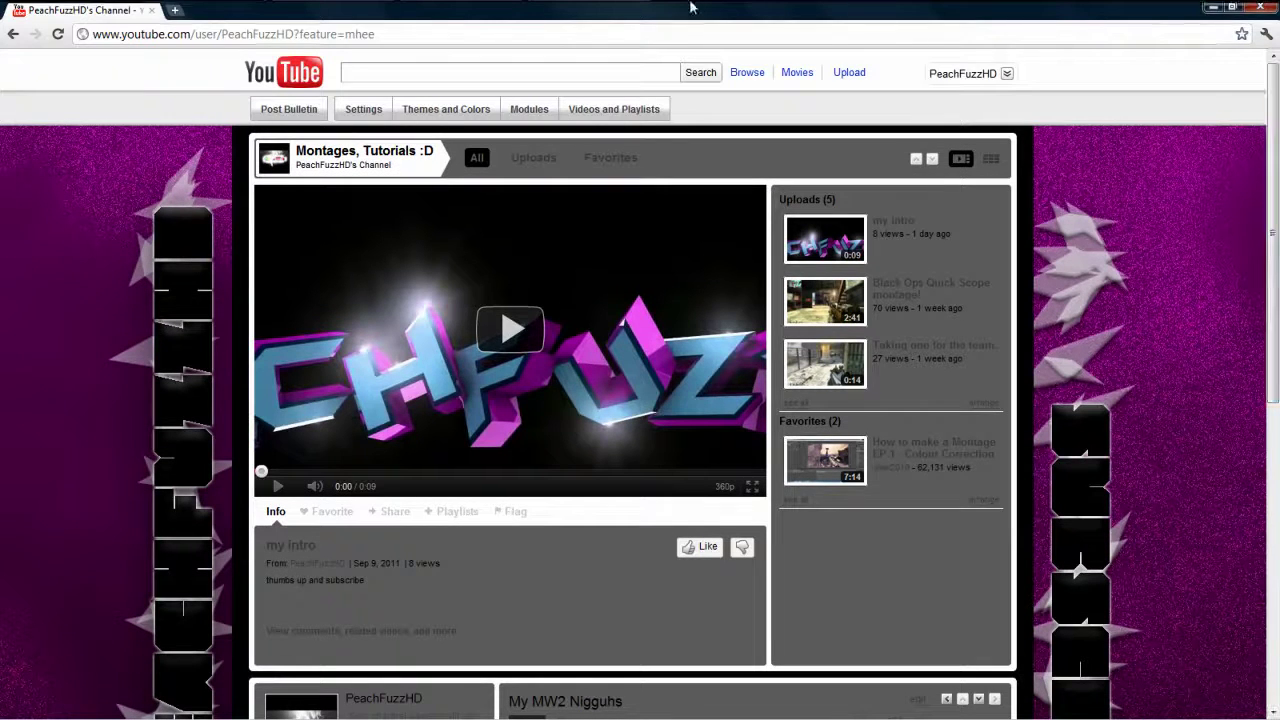
# Step: Bring Photoshop forward and close the old untitled document without saving it
pyautogui.click(500, 6)
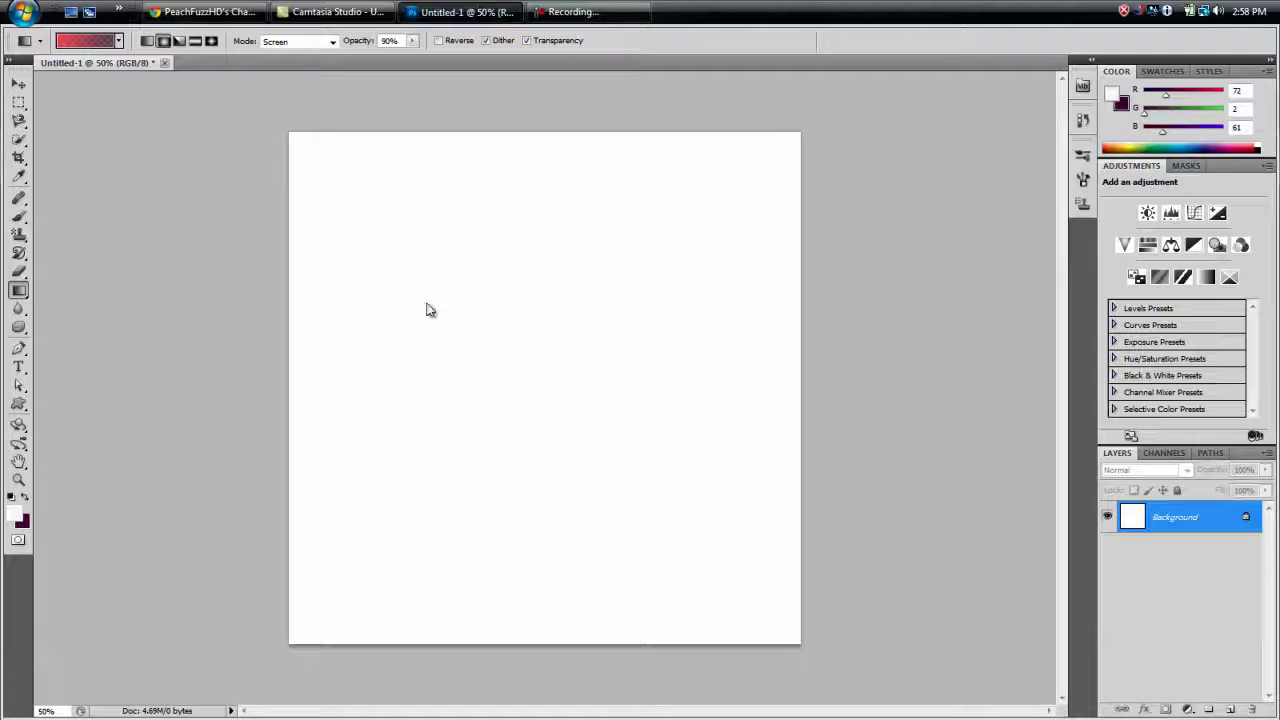
pyautogui.click(164, 63)
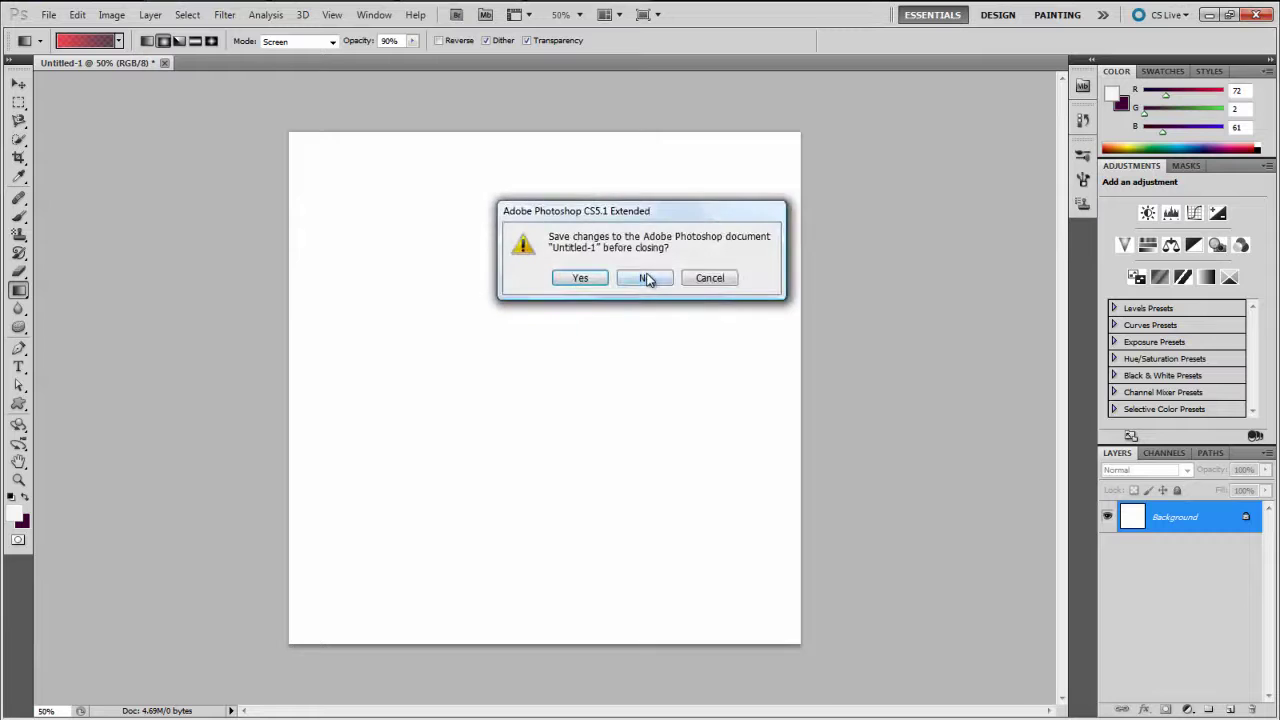
pyautogui.click(645, 278)
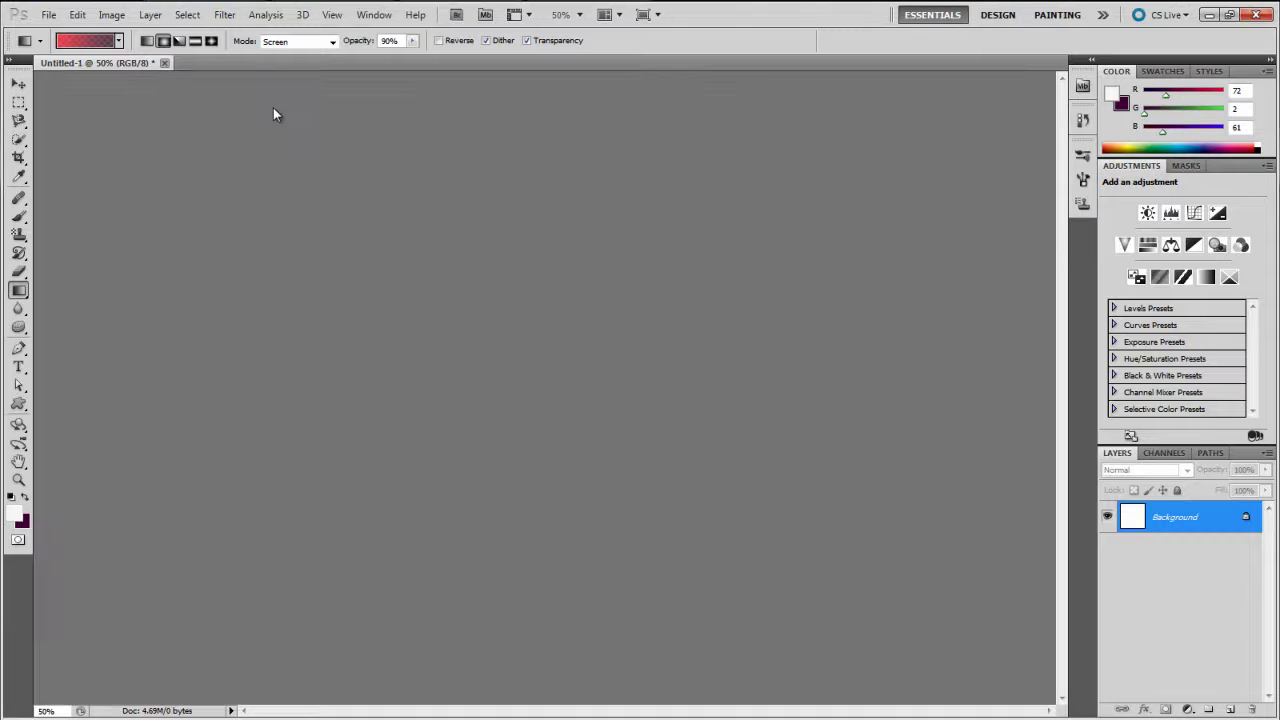
# Step: Create a new 1280 × 1280 px, 72 ppi document with a white background
pyautogui.click(48, 15)
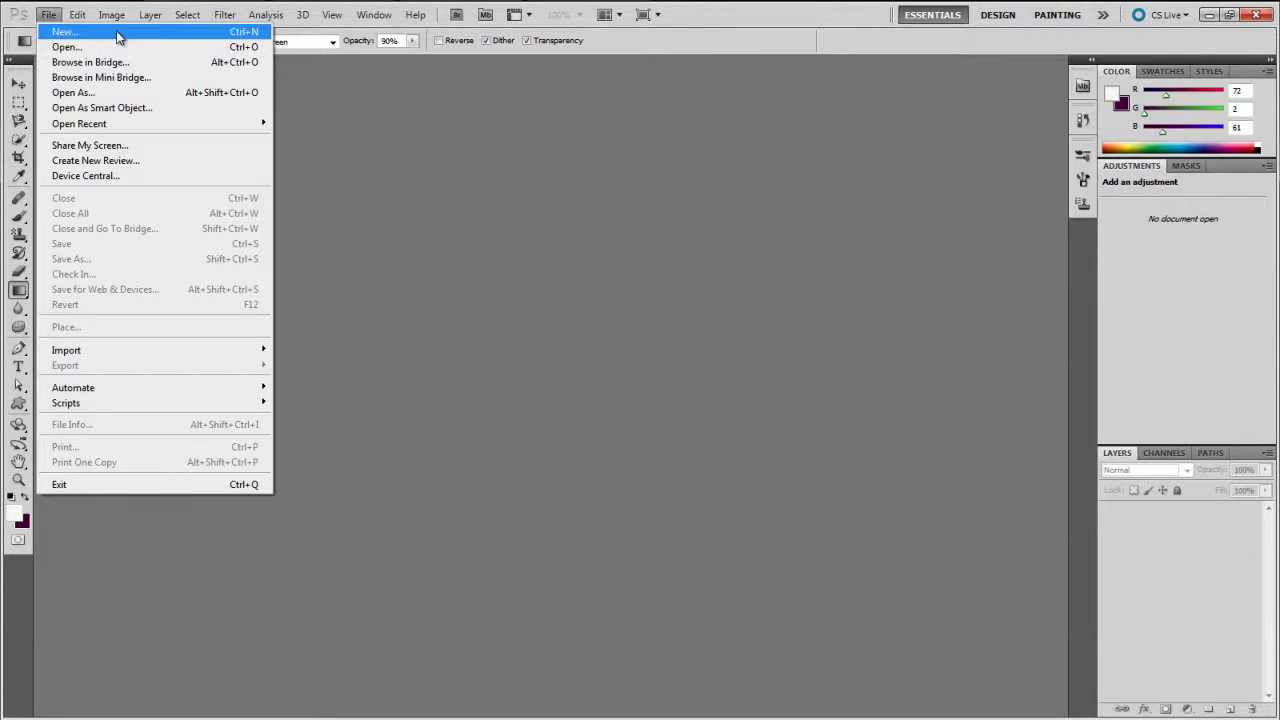
pyautogui.click(117, 35)
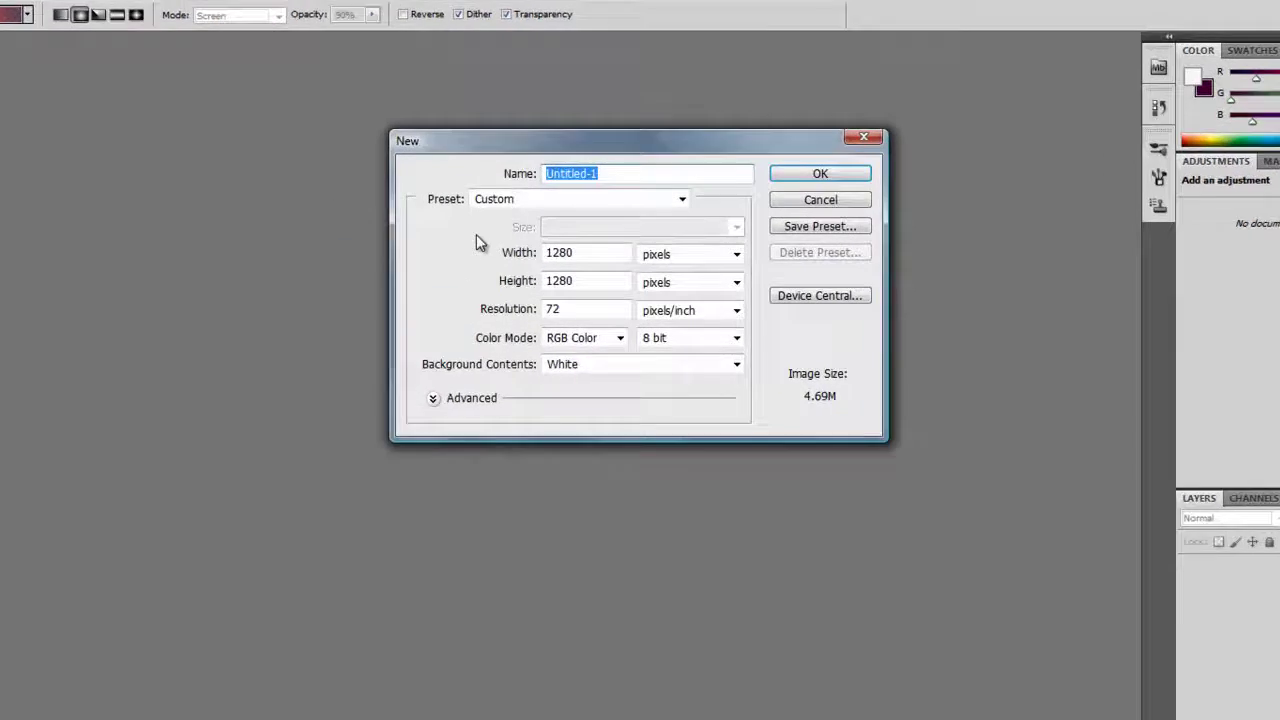
pyautogui.click(595, 252)
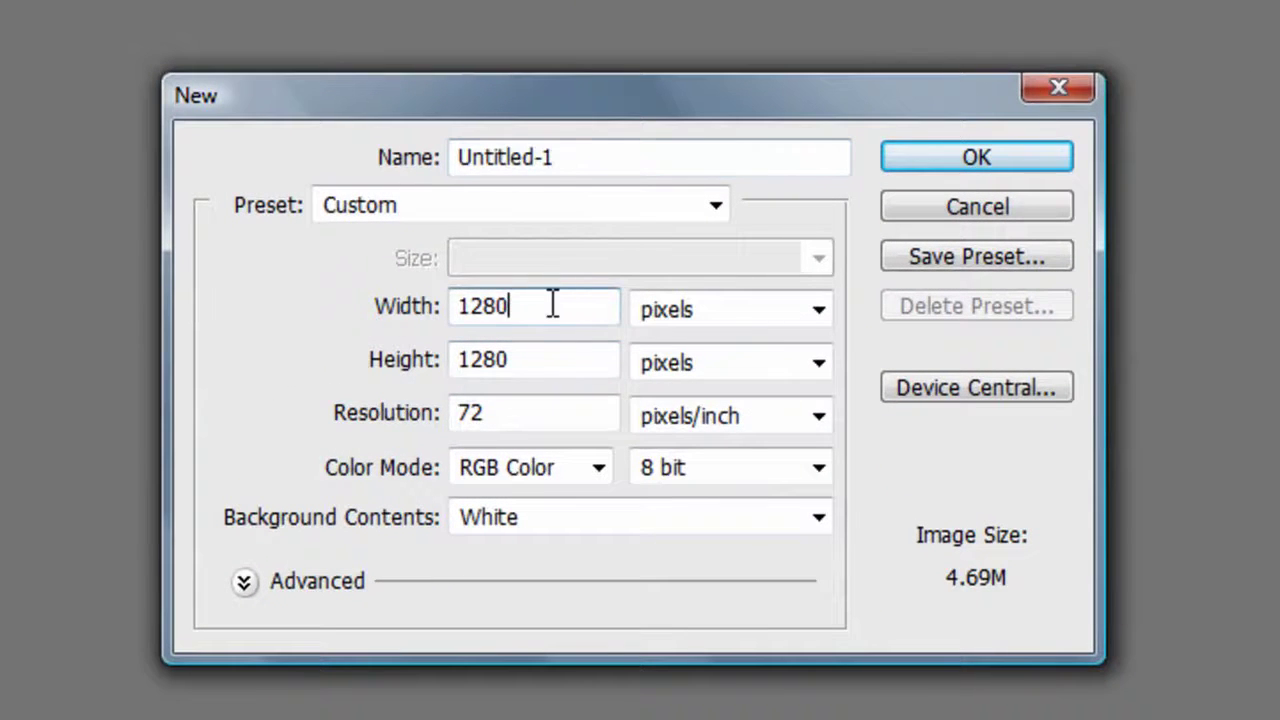
pyautogui.click(549, 352)
pyautogui.click(553, 306)
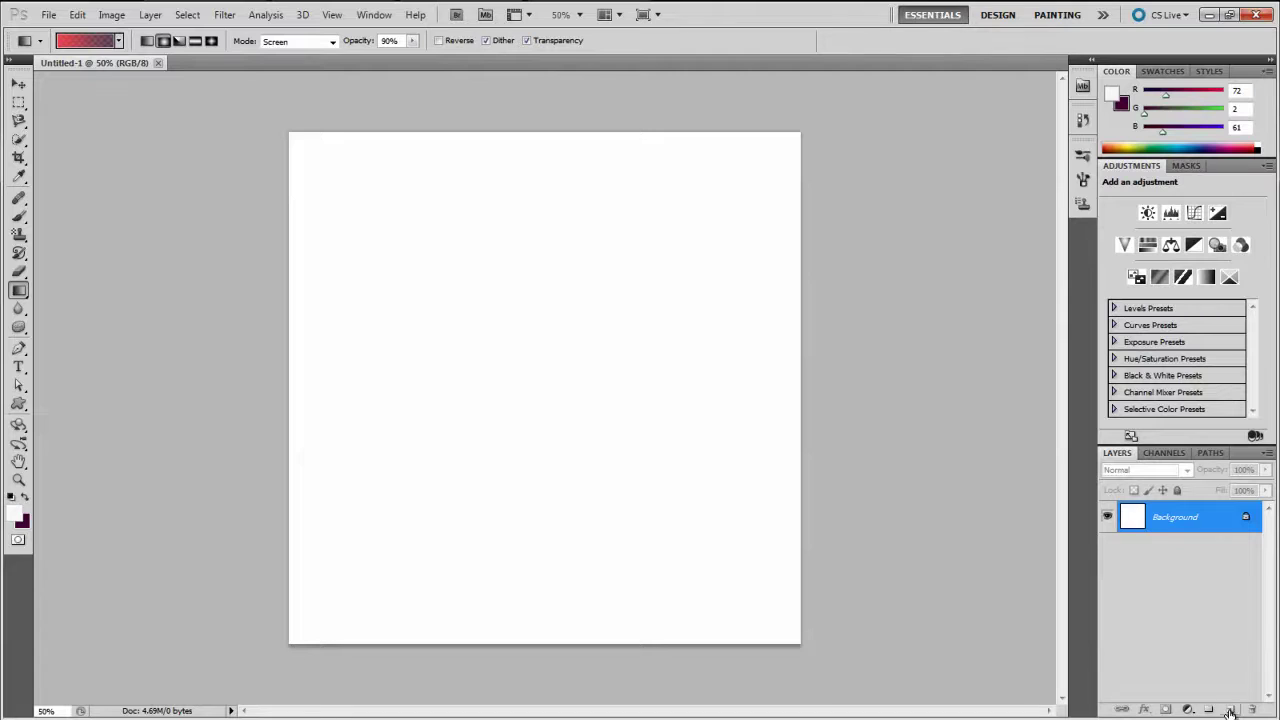
# Step: Add a new layer and drag a red-to-dark-purple gradient from top centre down to the bottom
pyautogui.click(1230, 709)
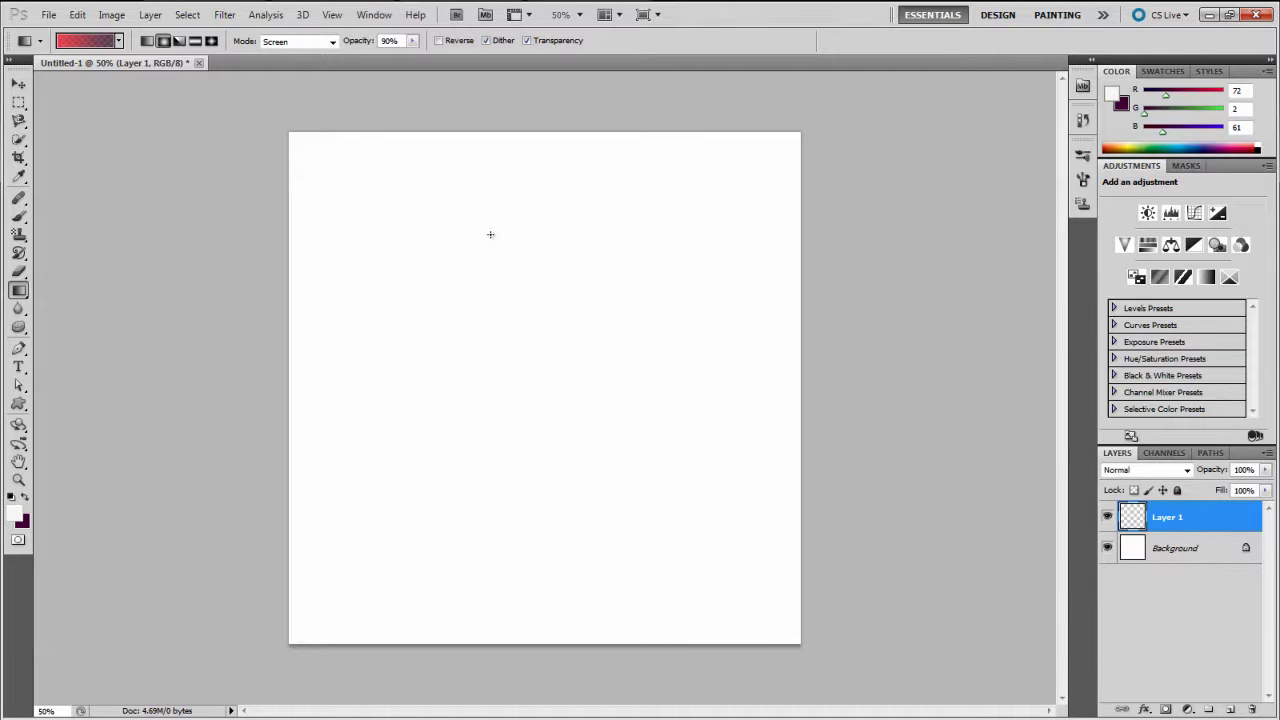
pyautogui.rightClick(16, 292)
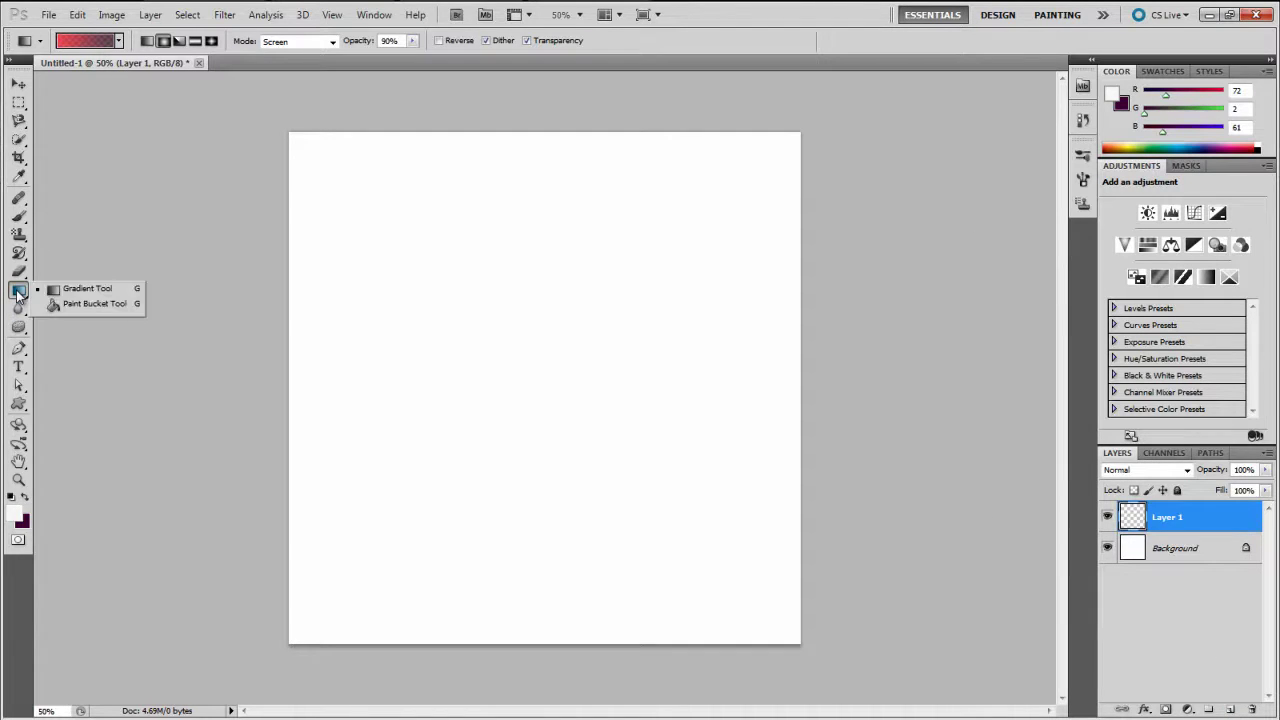
pyautogui.click(22, 293)
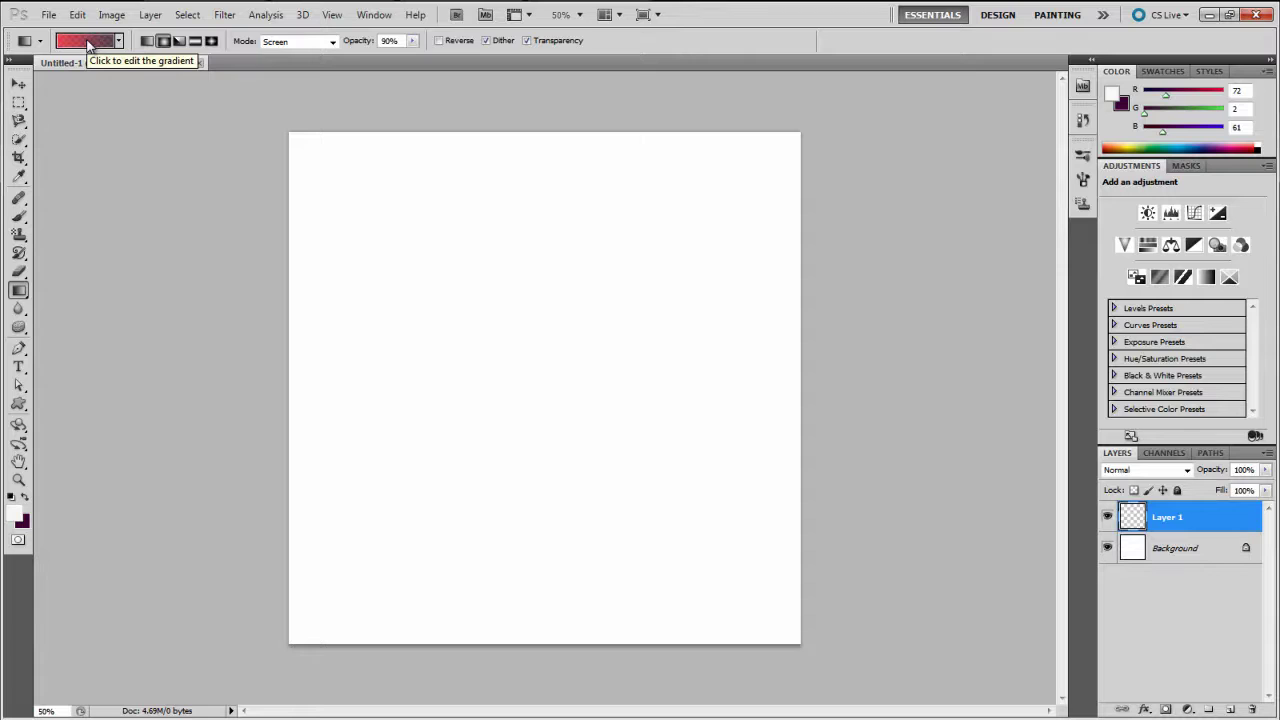
pyautogui.click(88, 45)
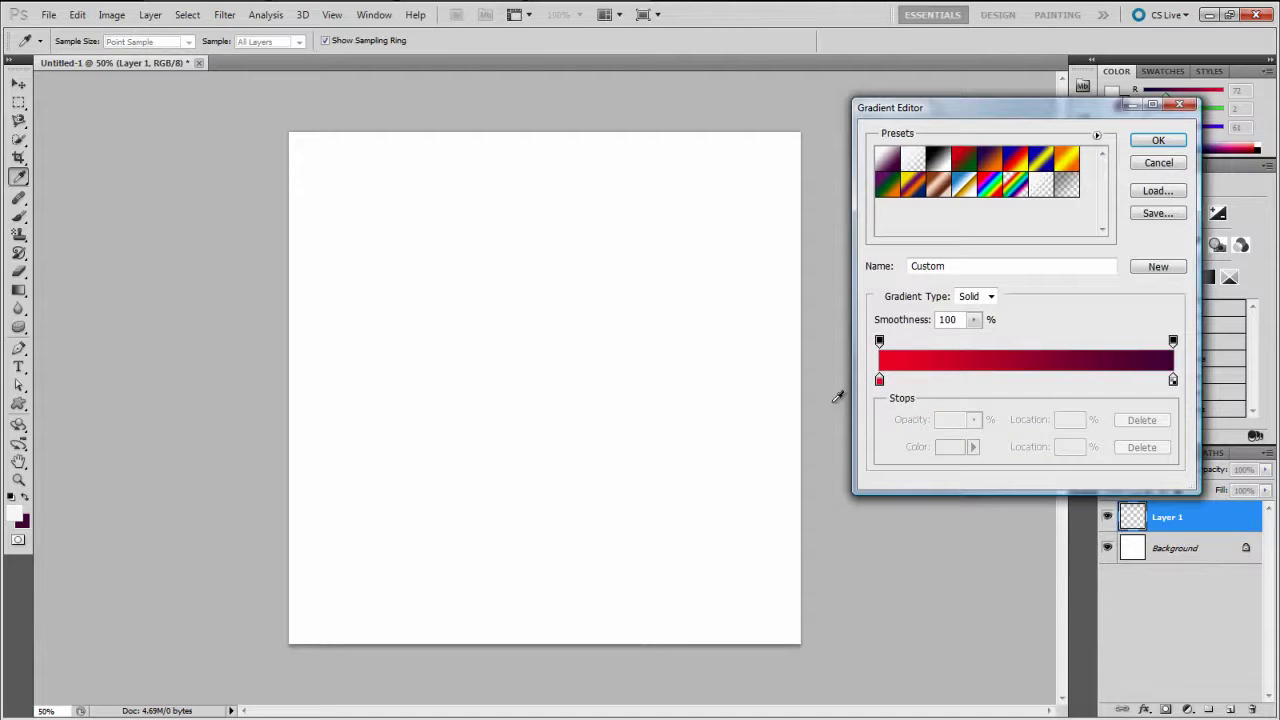
pyautogui.moveTo(1016, 112)
pyautogui.mouseDown()
pyautogui.moveTo(588, 103)
pyautogui.moveTo(623, 186)
pyautogui.mouseUp()
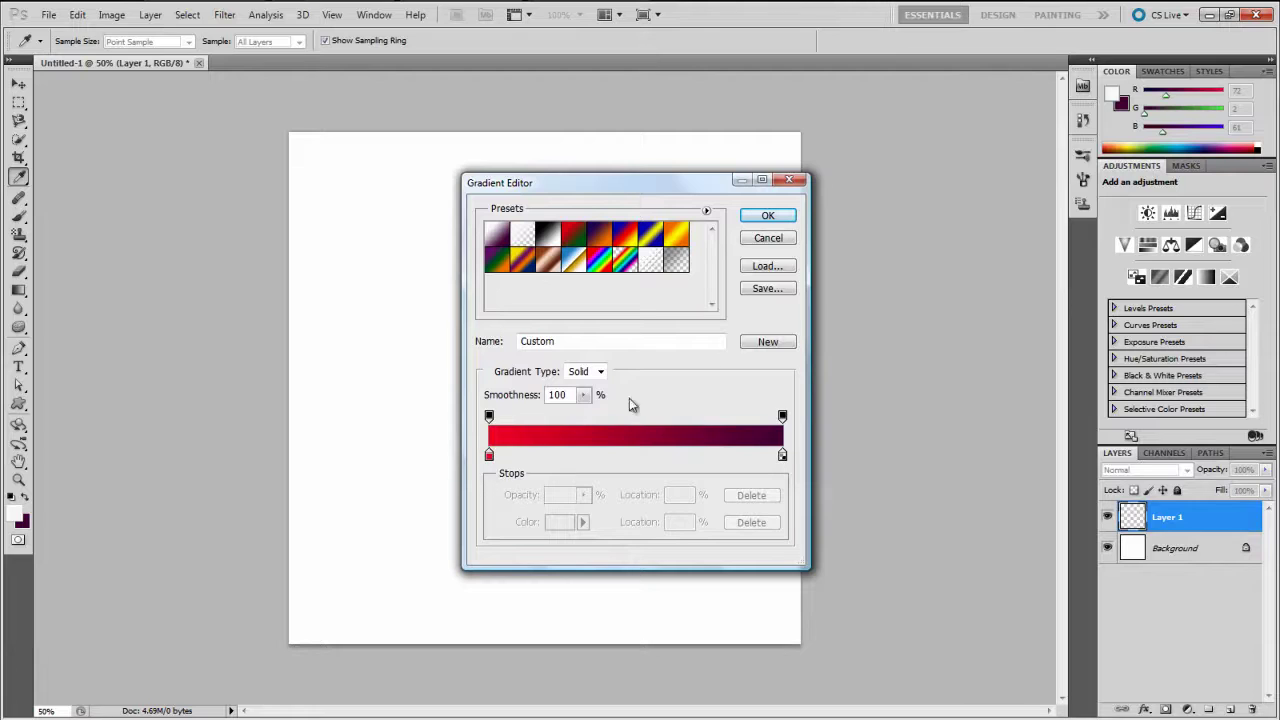
pyautogui.click(767, 215)
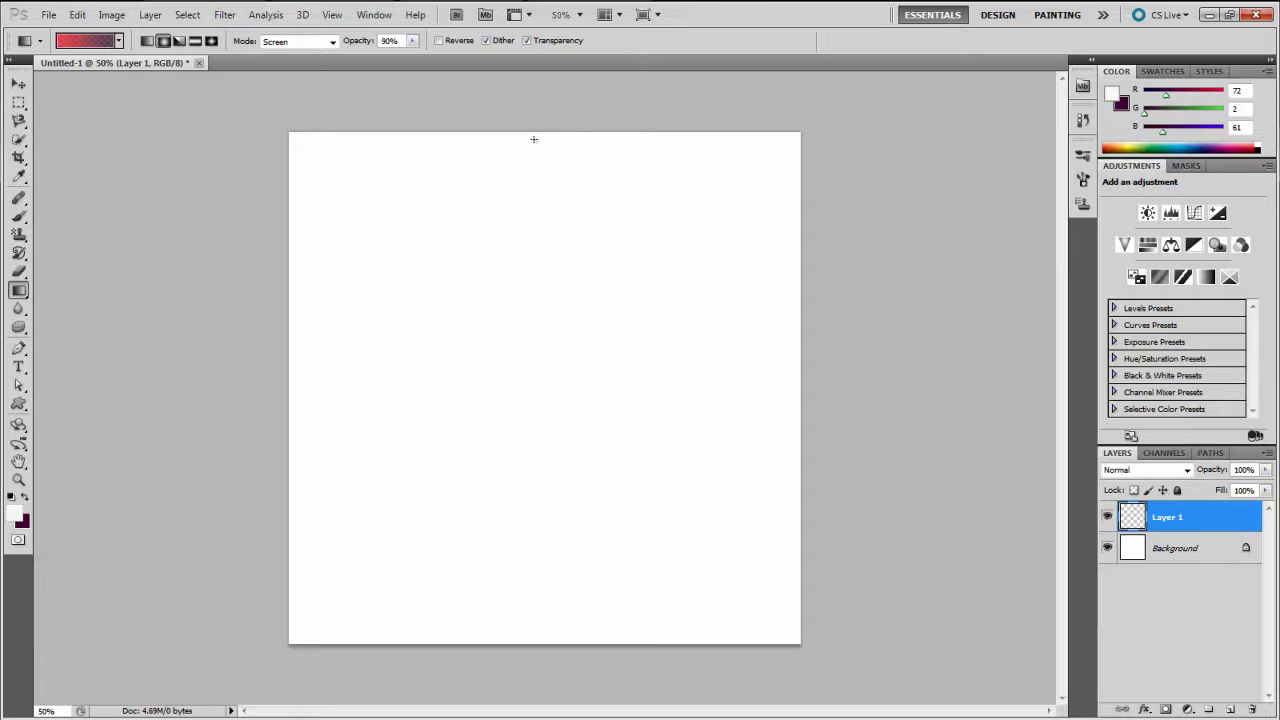
pyautogui.moveTo(534, 136); pyautogui.dragTo(536, 640)
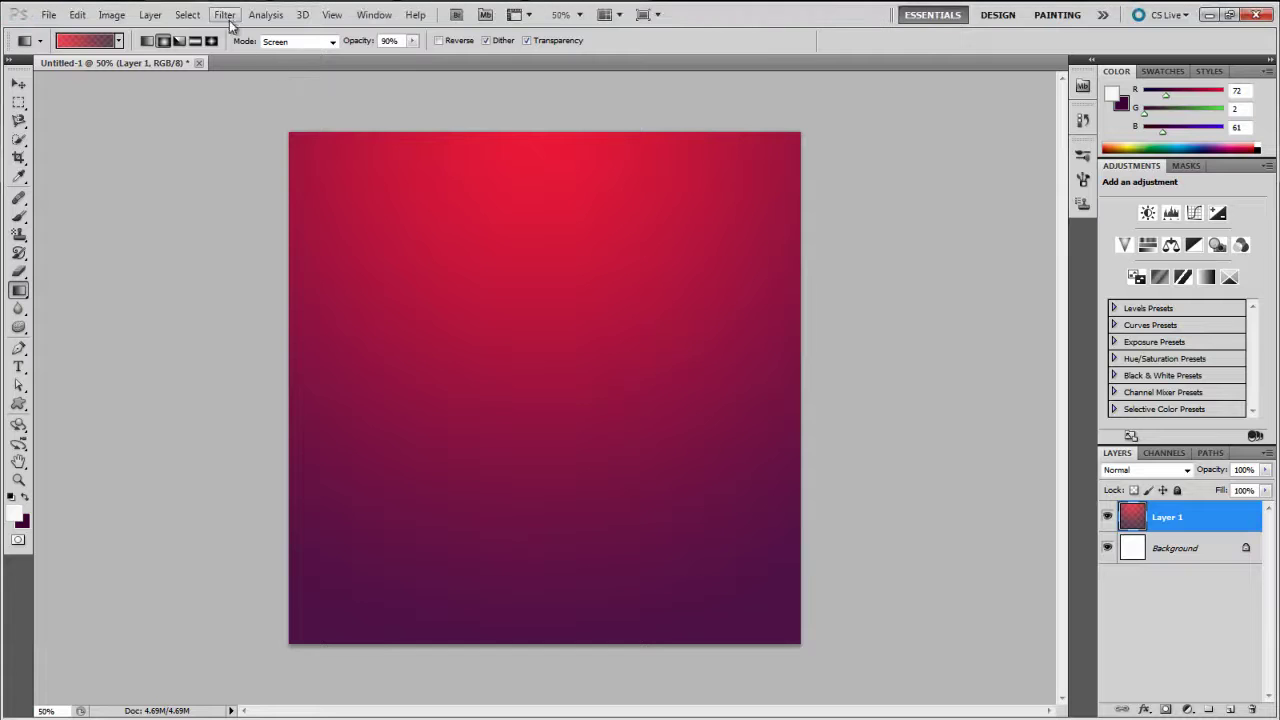
# Step: Apply a Wave filter with 999 generators, wavelength 71–72, amplitude 34 and sine type
pyautogui.click(226, 16)
pyautogui.moveTo(240, 190)
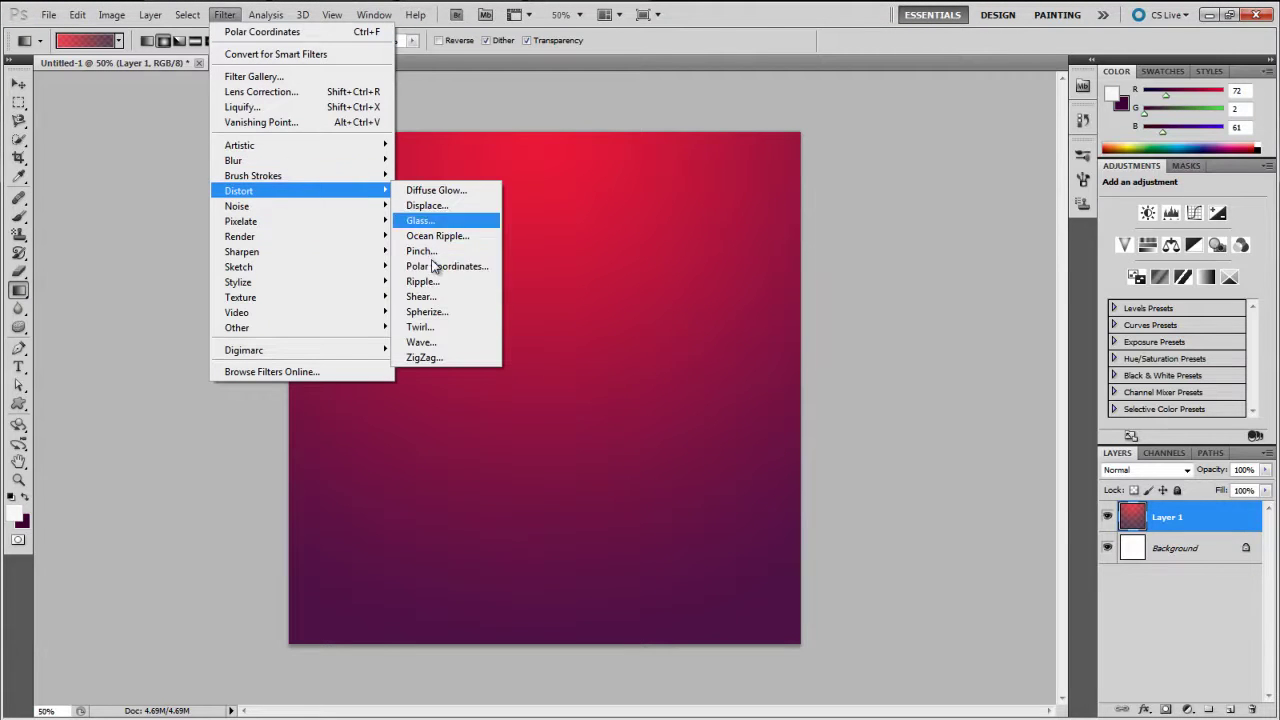
pyautogui.click(440, 342)
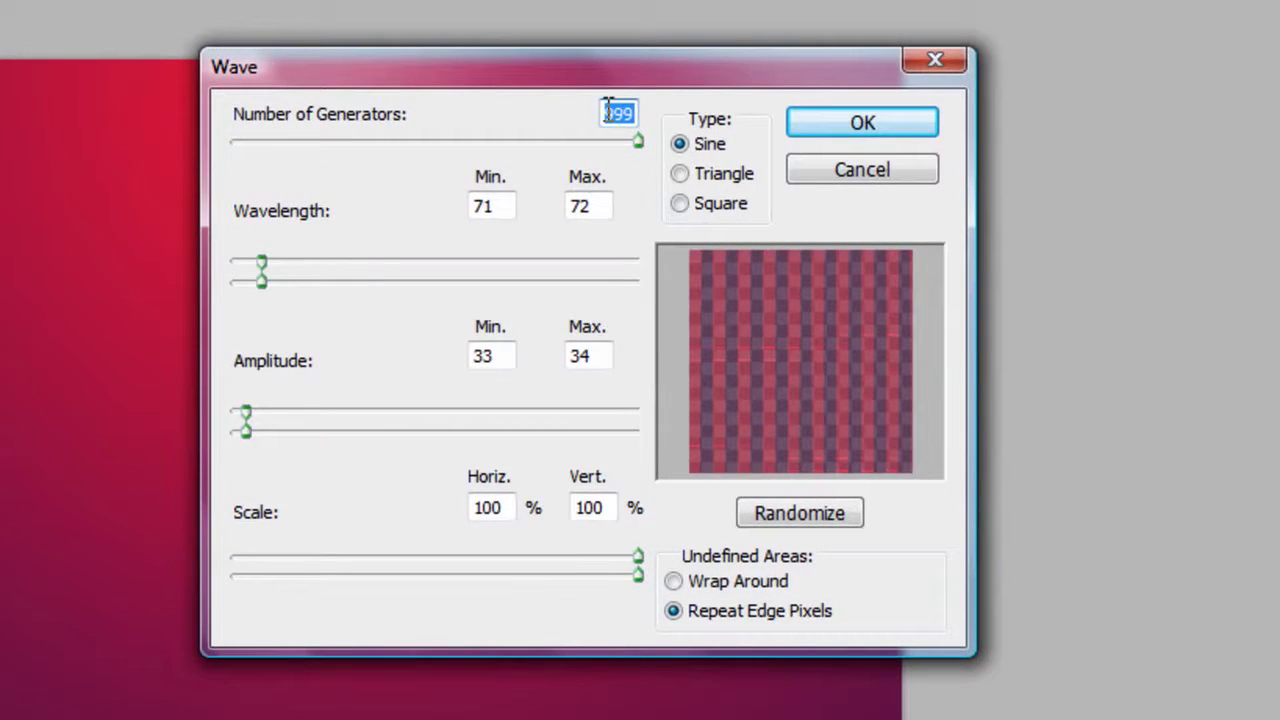
pyautogui.click(607, 206)
pyautogui.write('71')
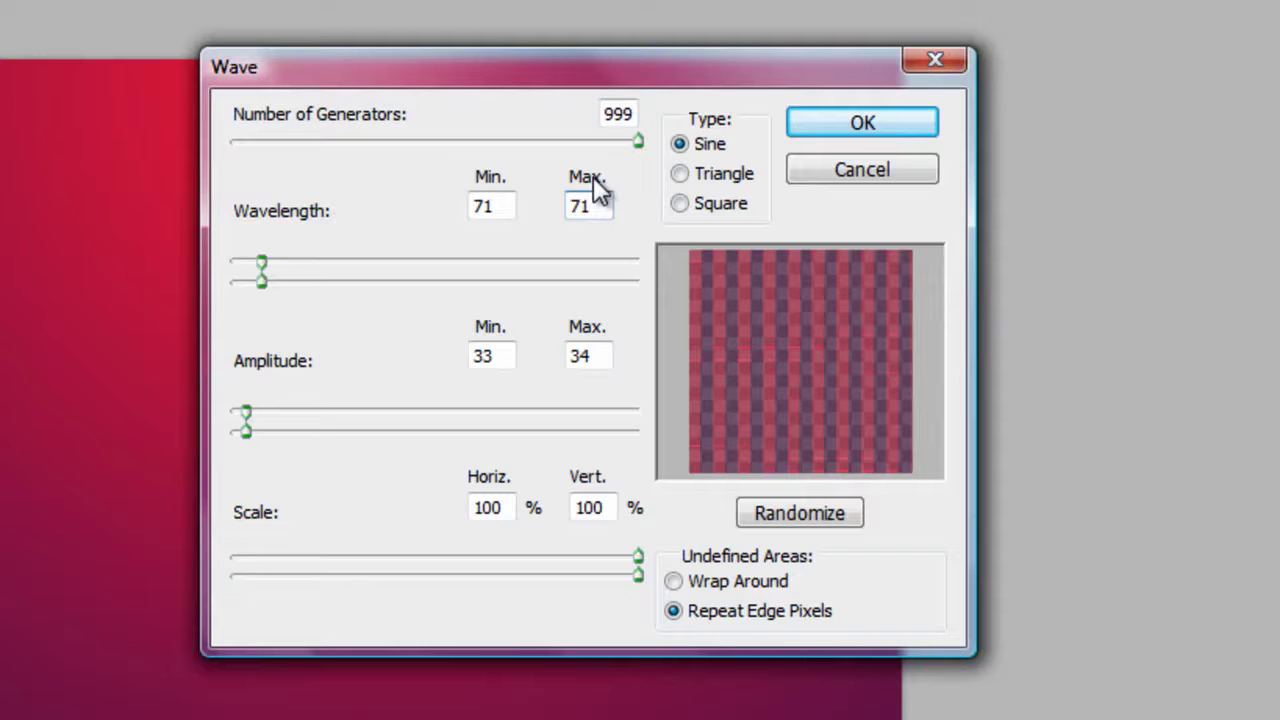
pyautogui.click(620, 114)
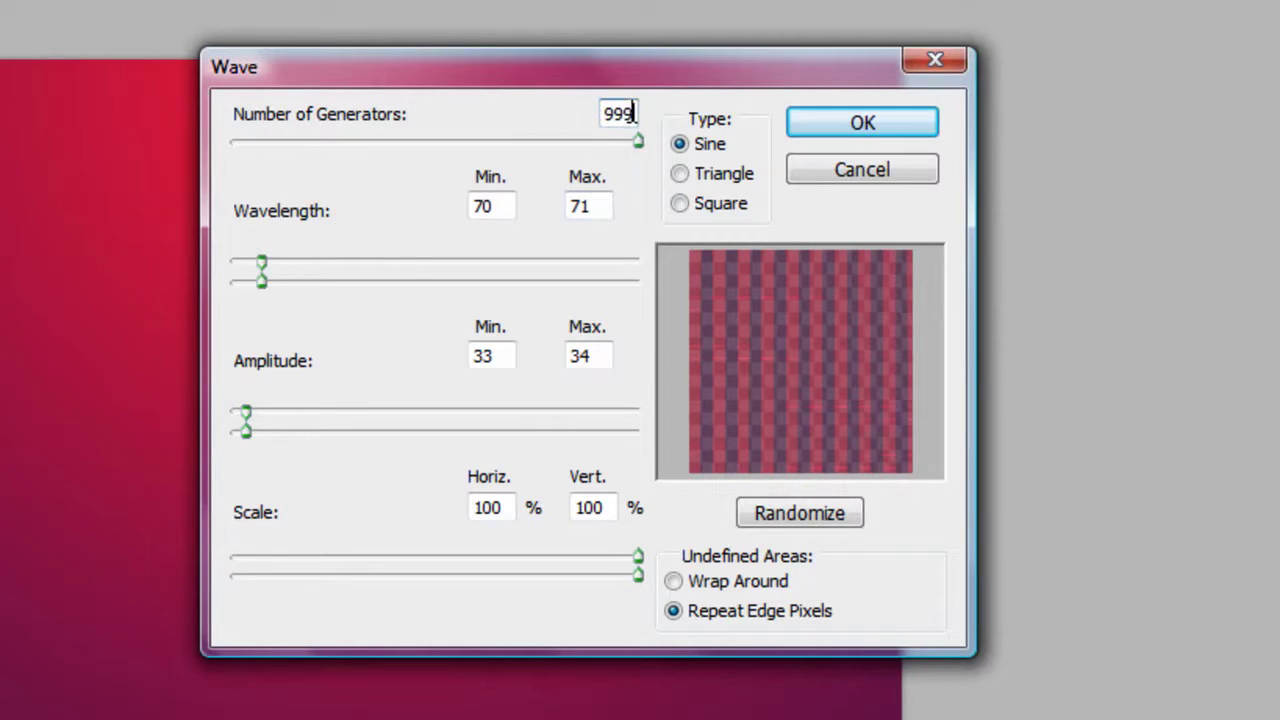
pyautogui.click(496, 206)
pyautogui.write('71')
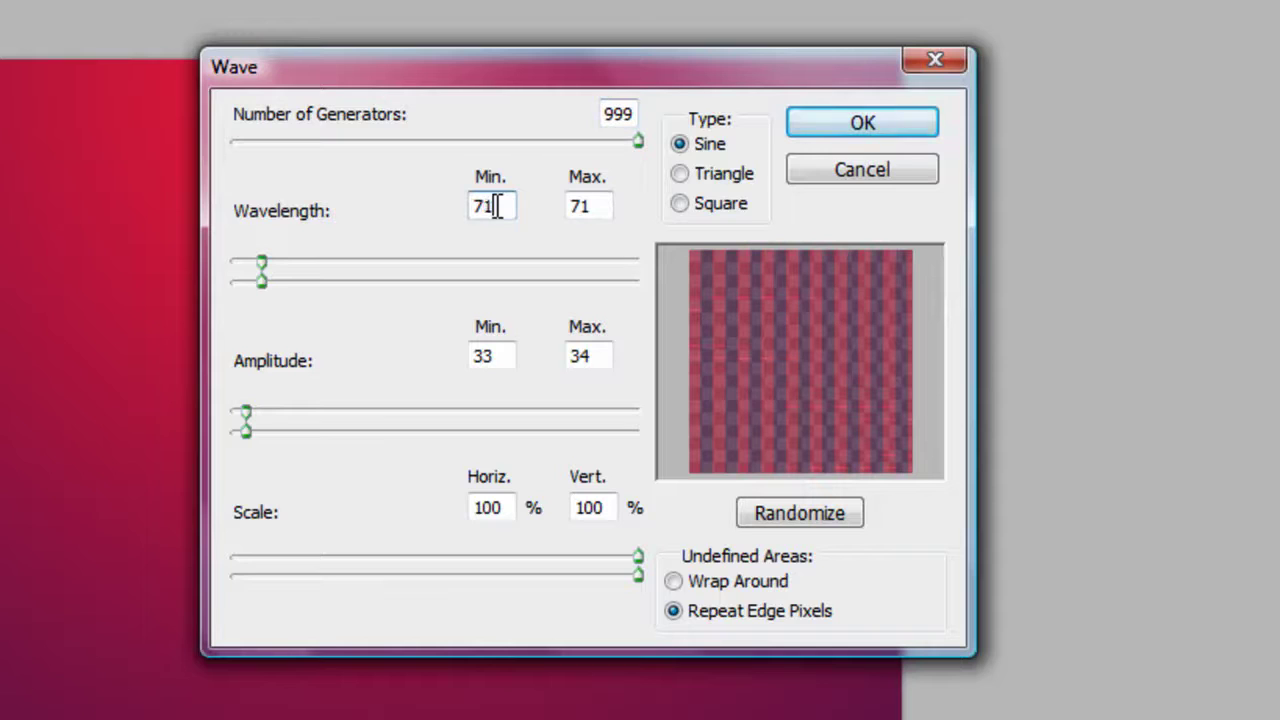
pyautogui.click(496, 356)
pyautogui.press('BackSpace')
pyautogui.write('4')
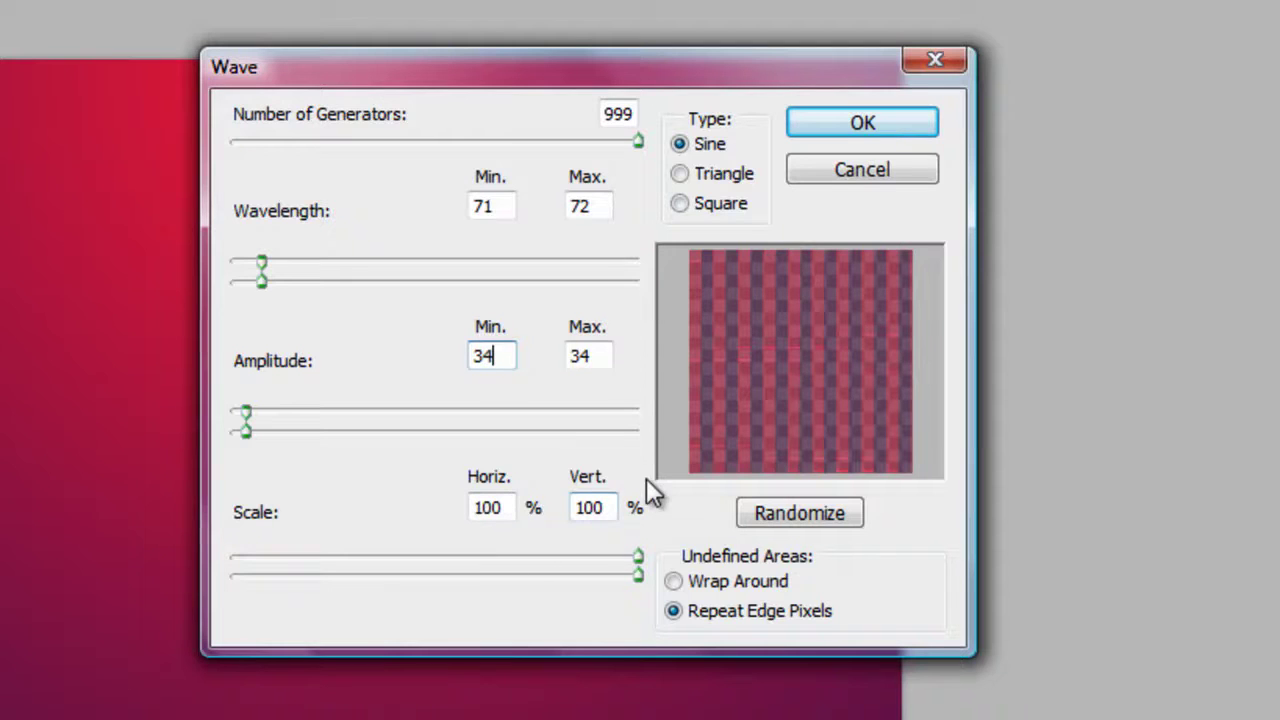
pyautogui.click(862, 133)
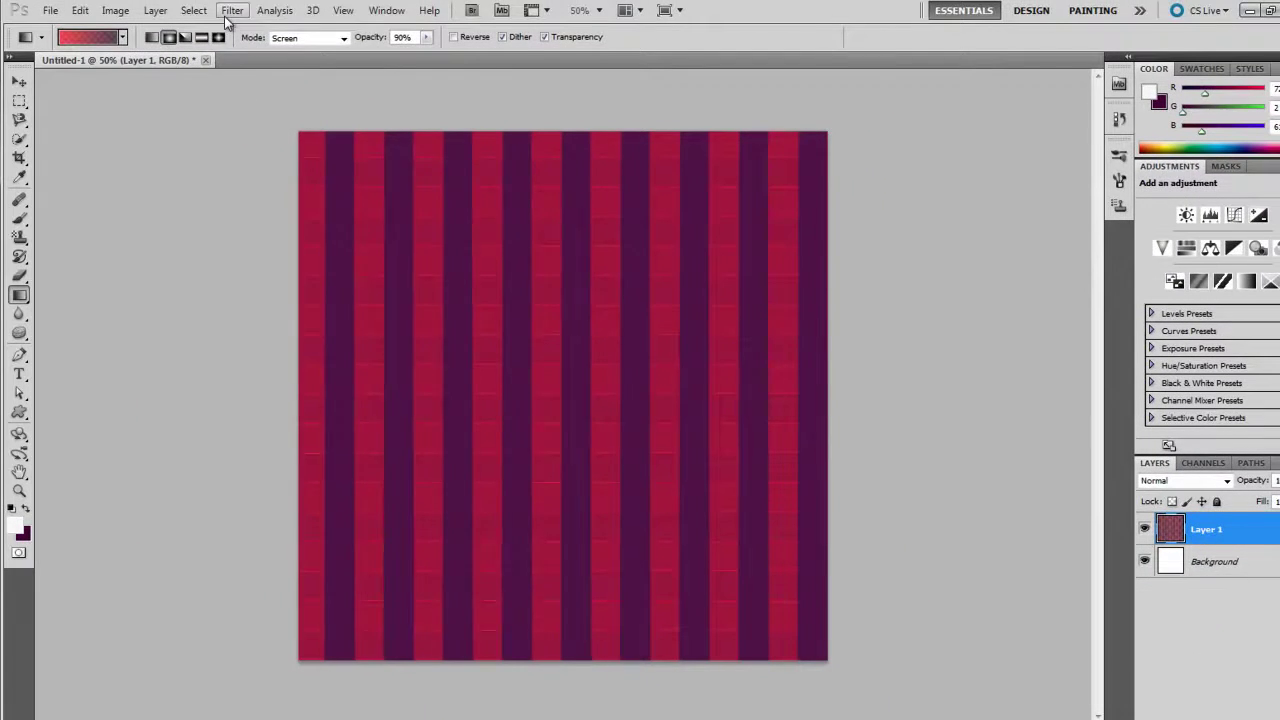
# Step: Apply Polar Coordinates, Rectangular to Polar, to bend the stripes into a starburst
pyautogui.click(226, 14)
pyautogui.moveTo(248, 192)
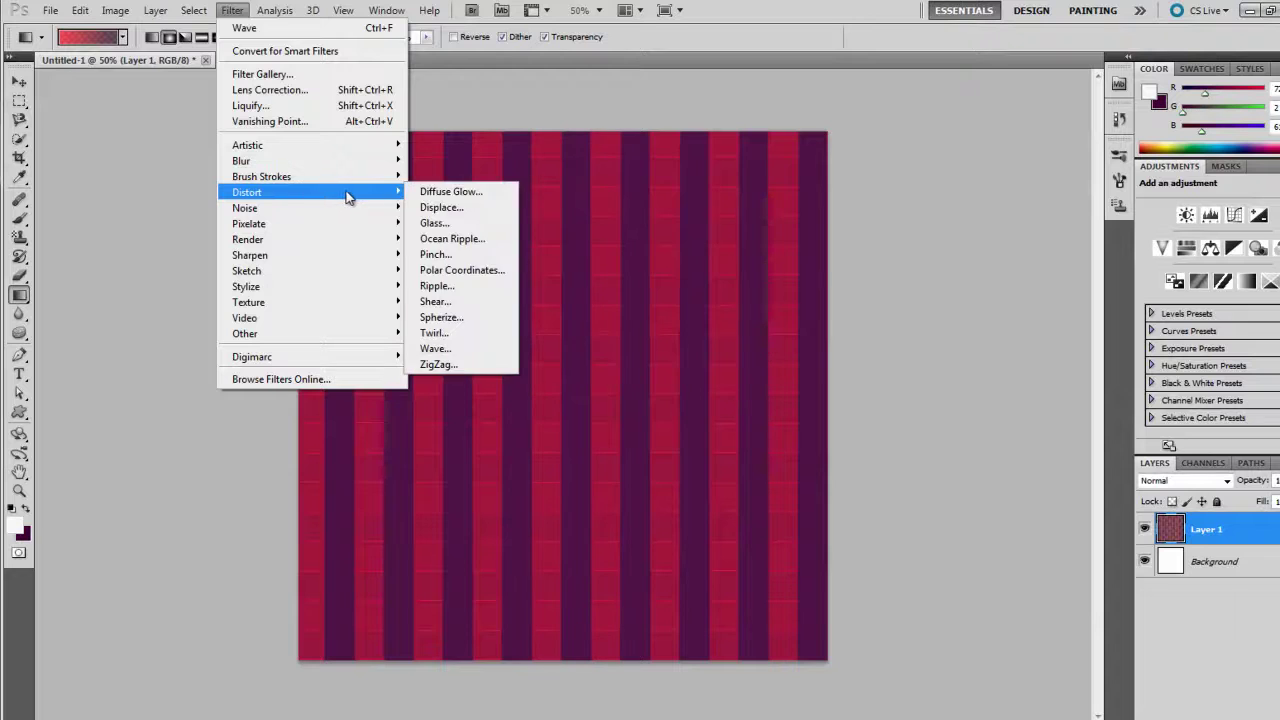
pyautogui.click(440, 270)
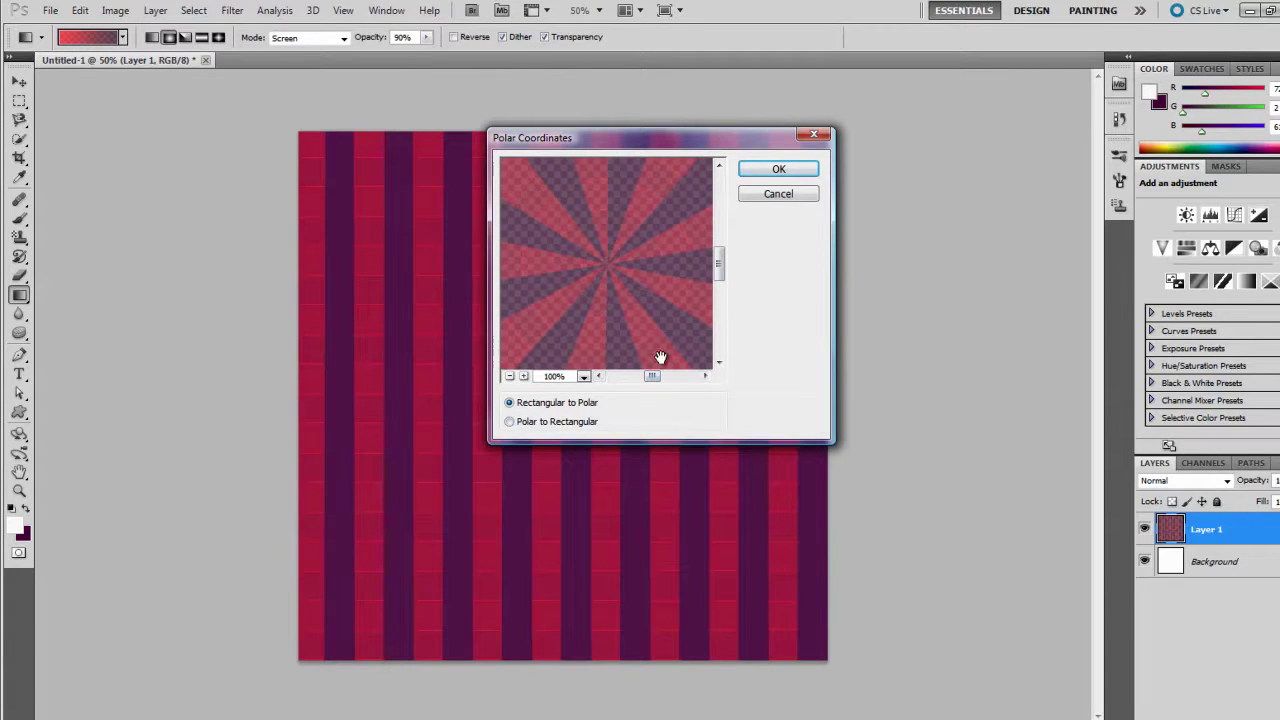
pyautogui.moveTo(655, 382); pyautogui.dragTo(655, 379)
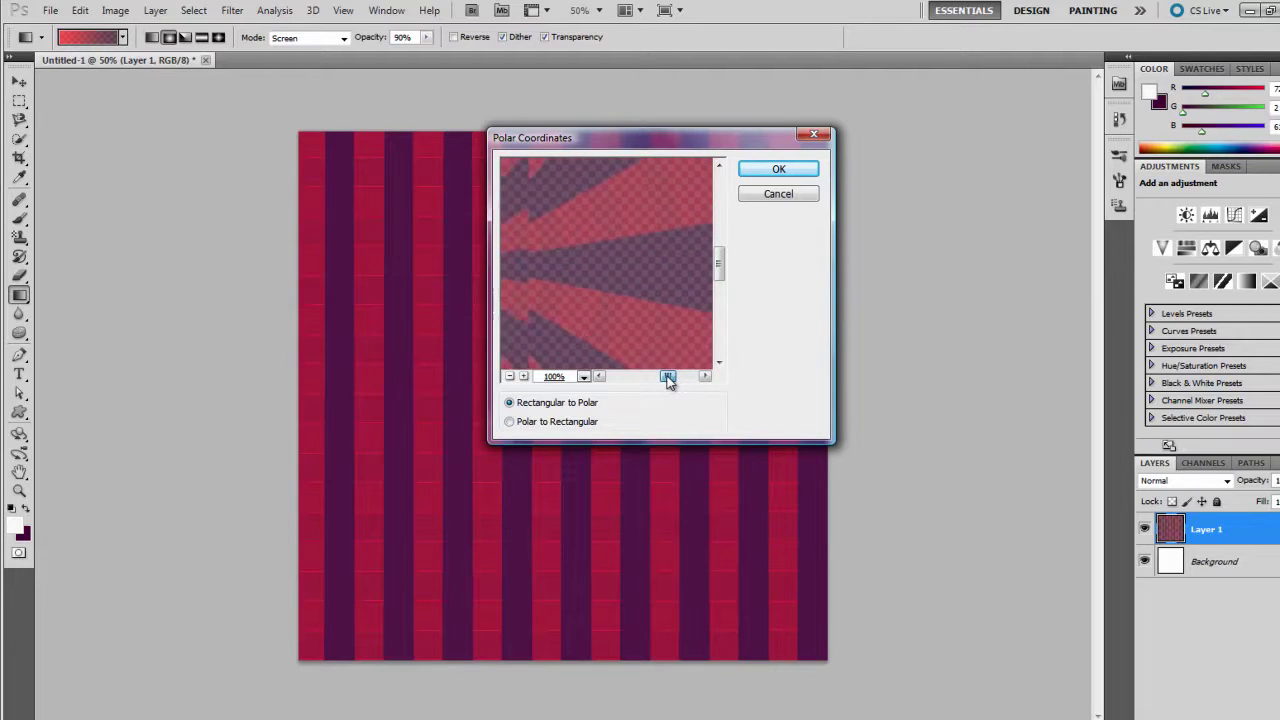
pyautogui.moveTo(654, 377)
pyautogui.mouseDown()
pyautogui.moveTo(627, 377)
pyautogui.moveTo(657, 382)
pyautogui.mouseUp()
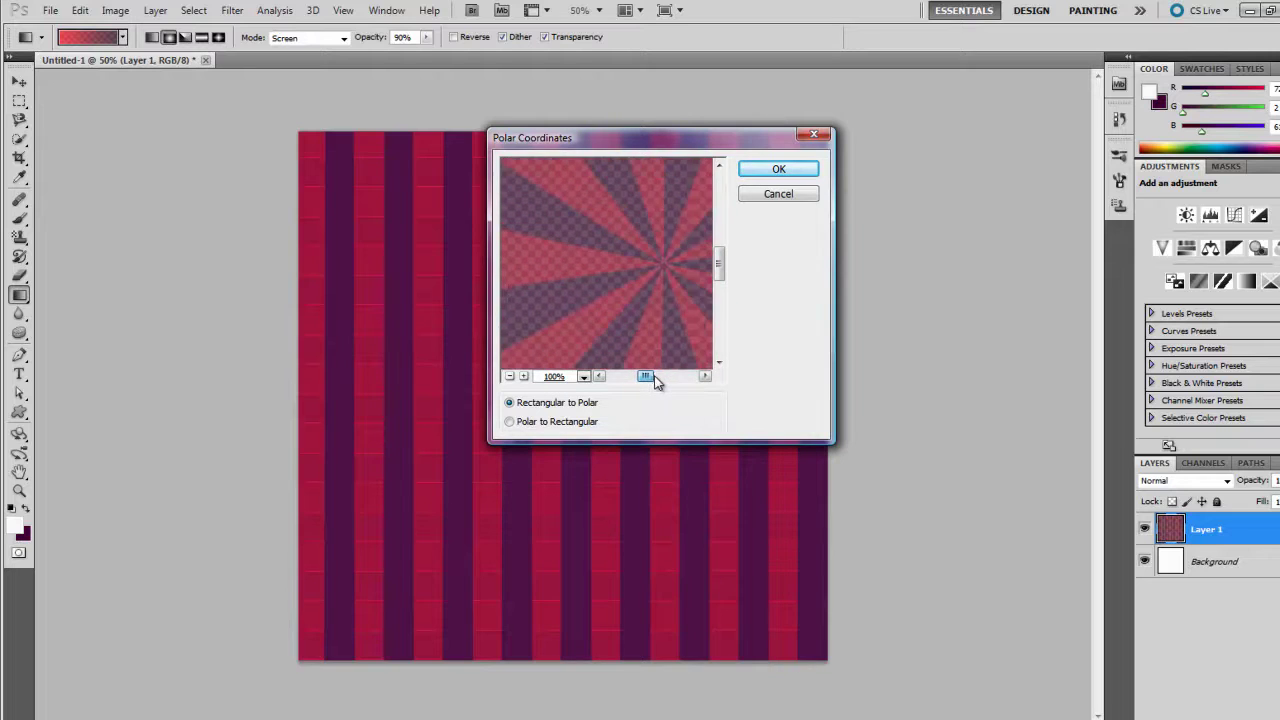
pyautogui.click(800, 165)
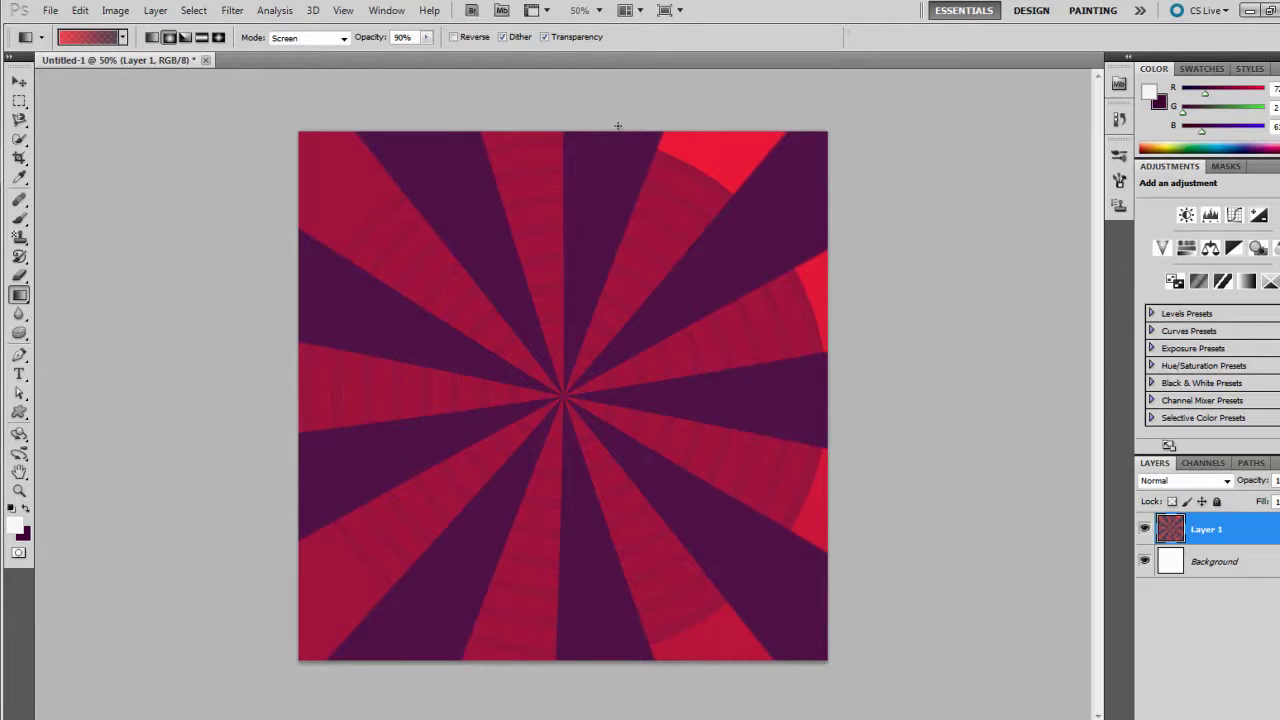
# Step: Add a new layer and type the PeachFuzHD title left of the starburst centre
pyautogui.click(19, 374)
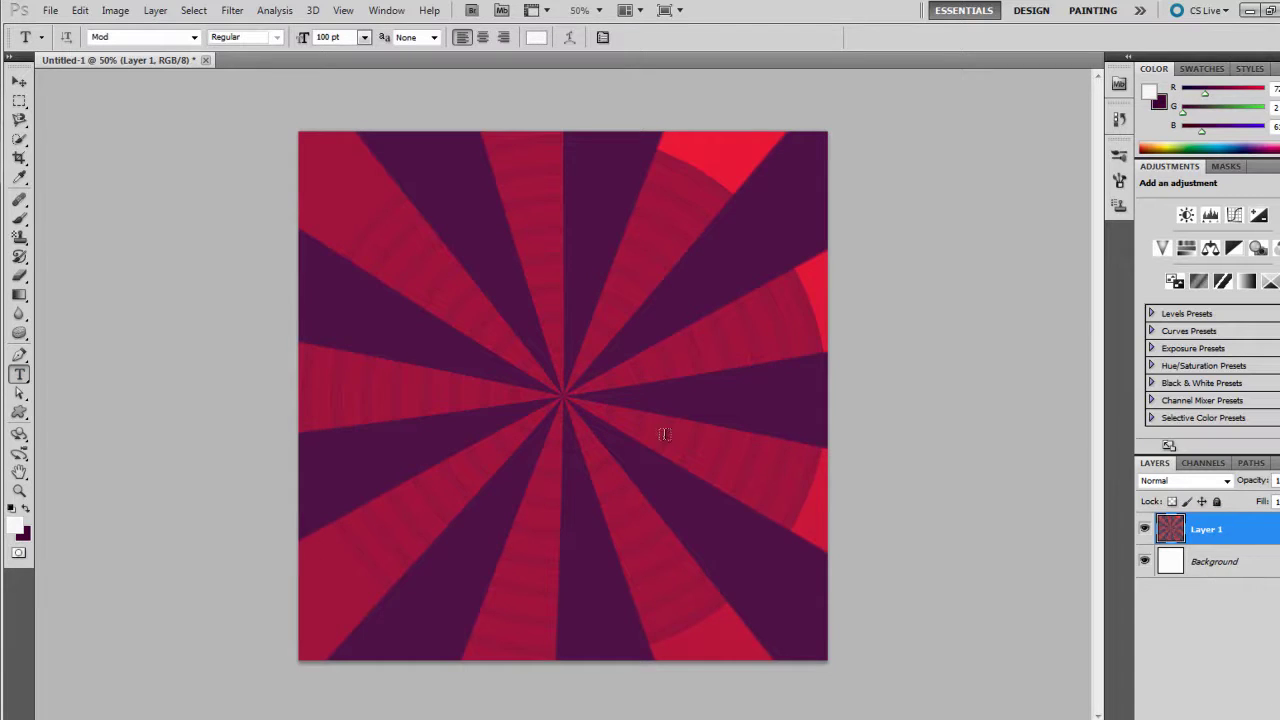
pyautogui.click(20, 394)
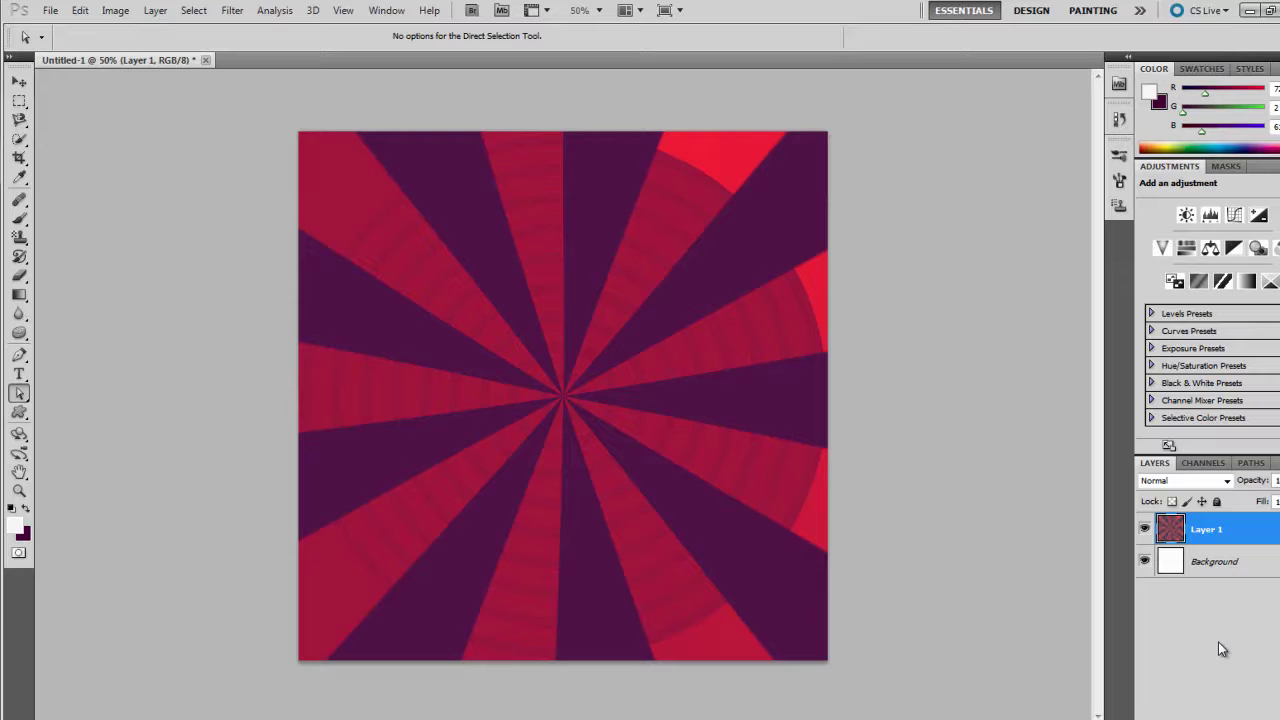
pyautogui.hotkey('ctrl', 'shift', 'alt', 'n')
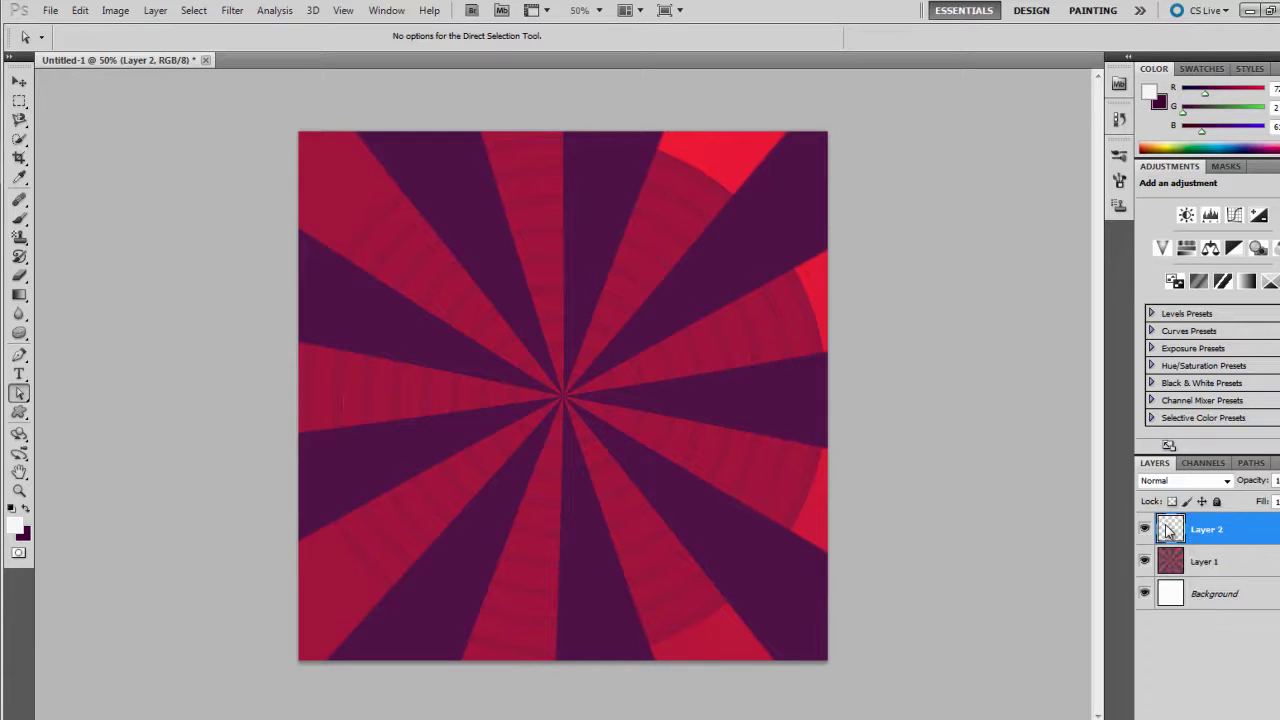
pyautogui.click(18, 374)
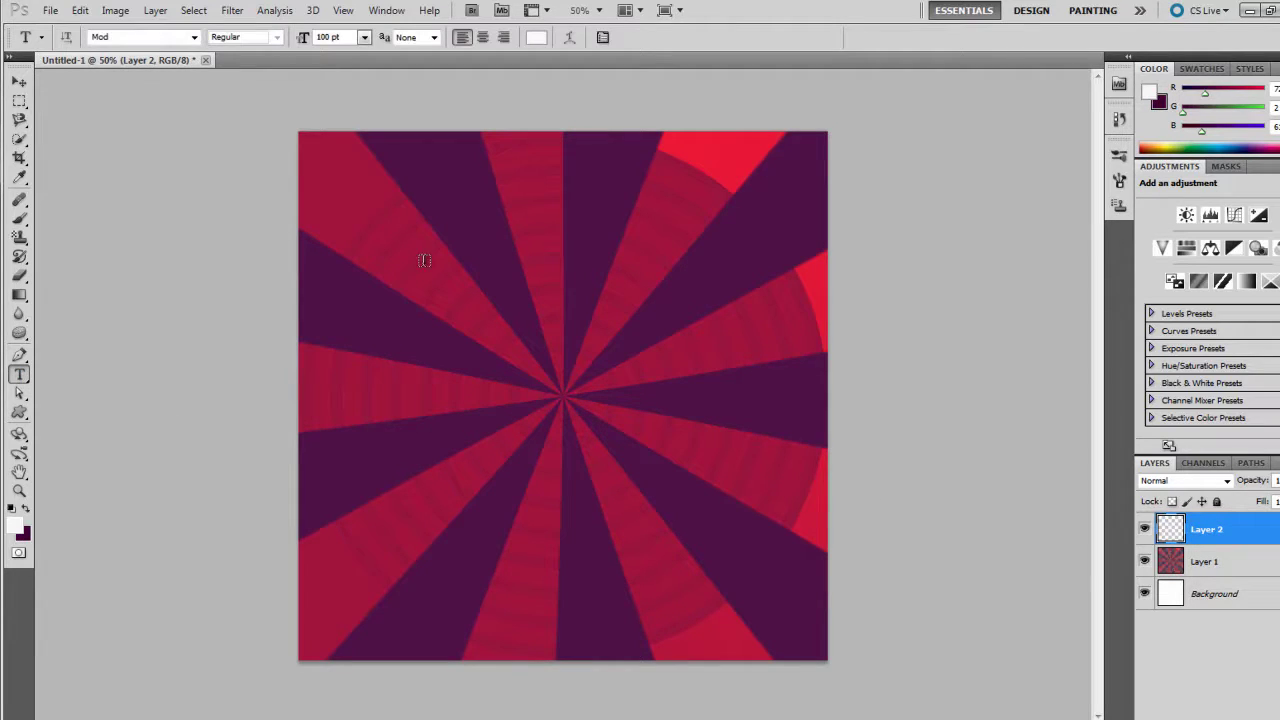
pyautogui.click(433, 385)
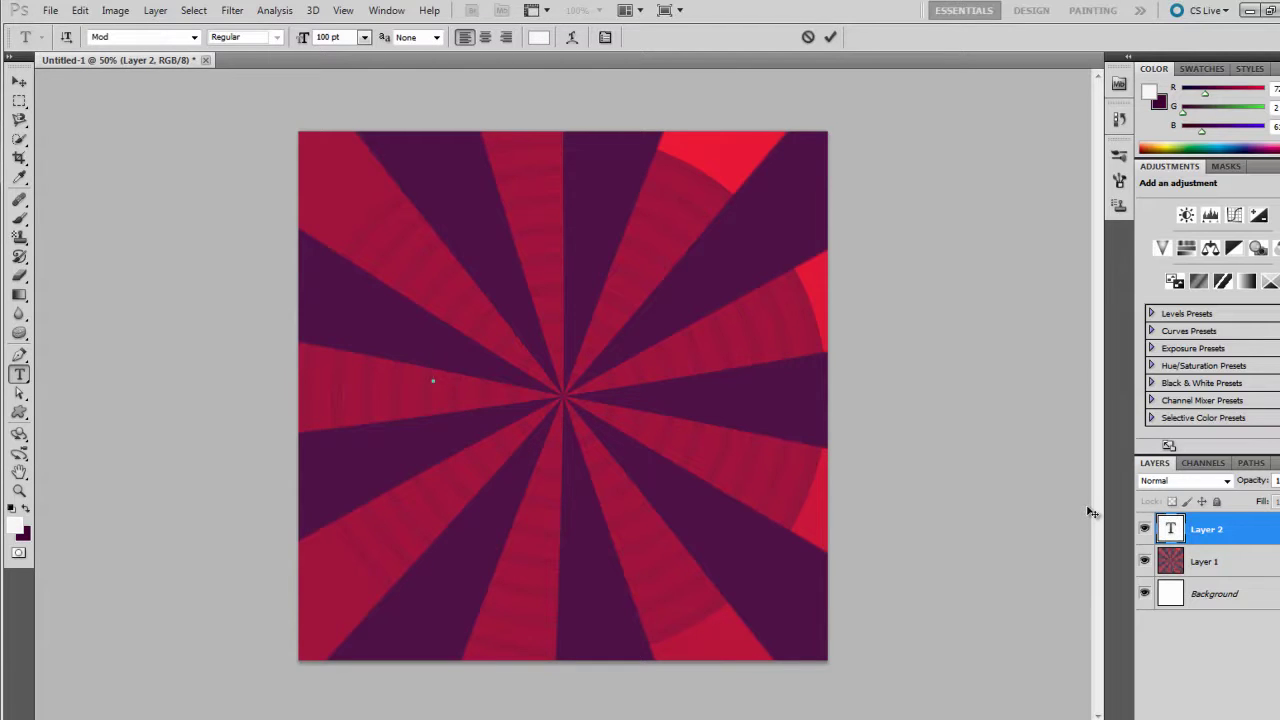
pyautogui.write('PEA')
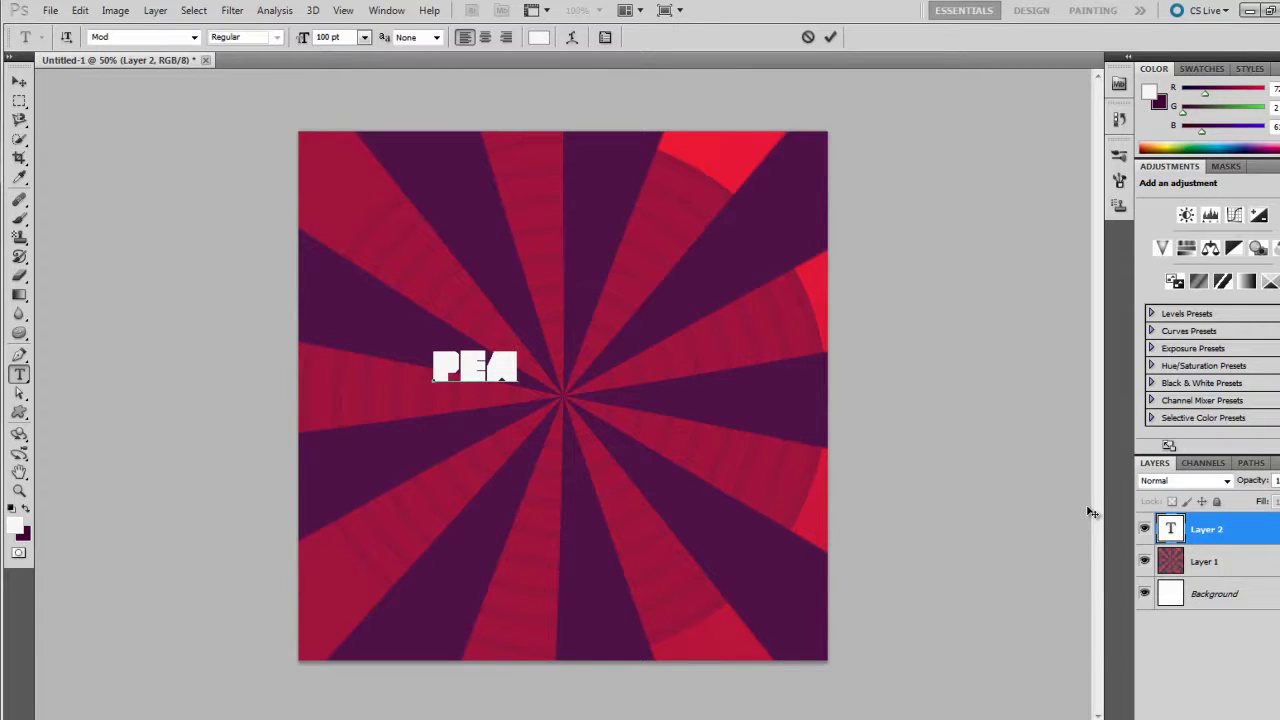
pyautogui.write('CHF')
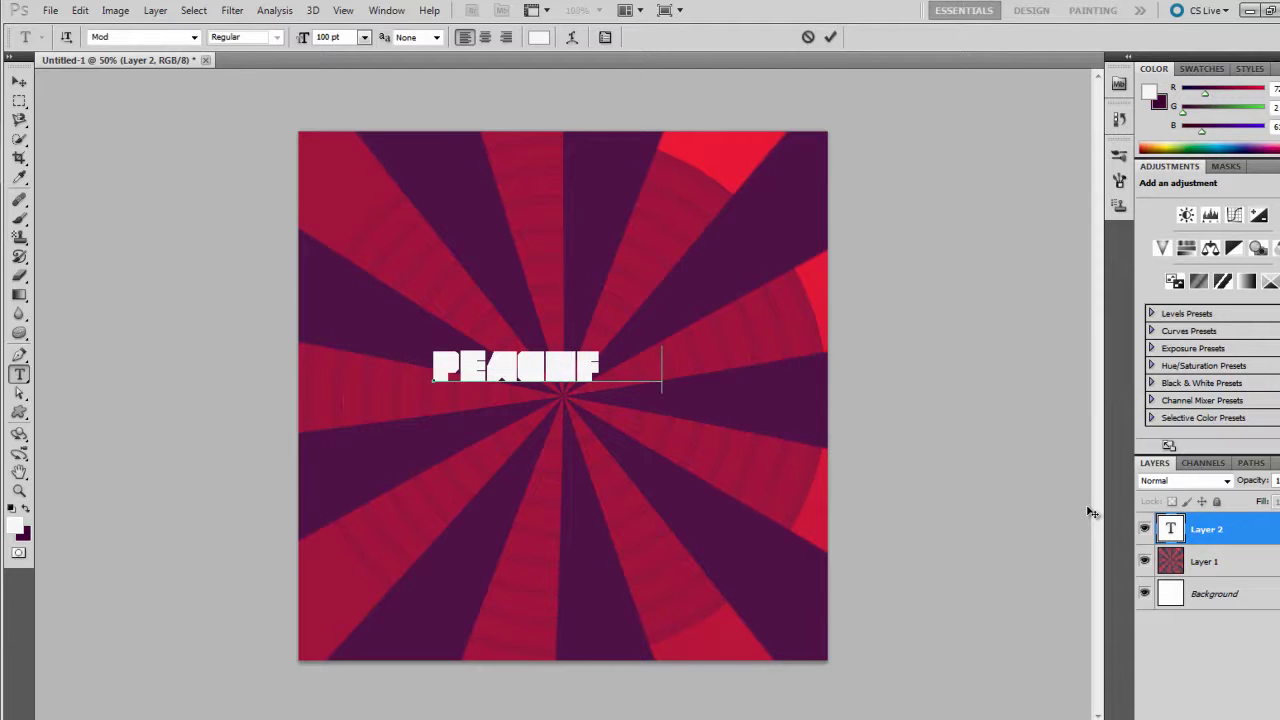
pyautogui.write('UZED')
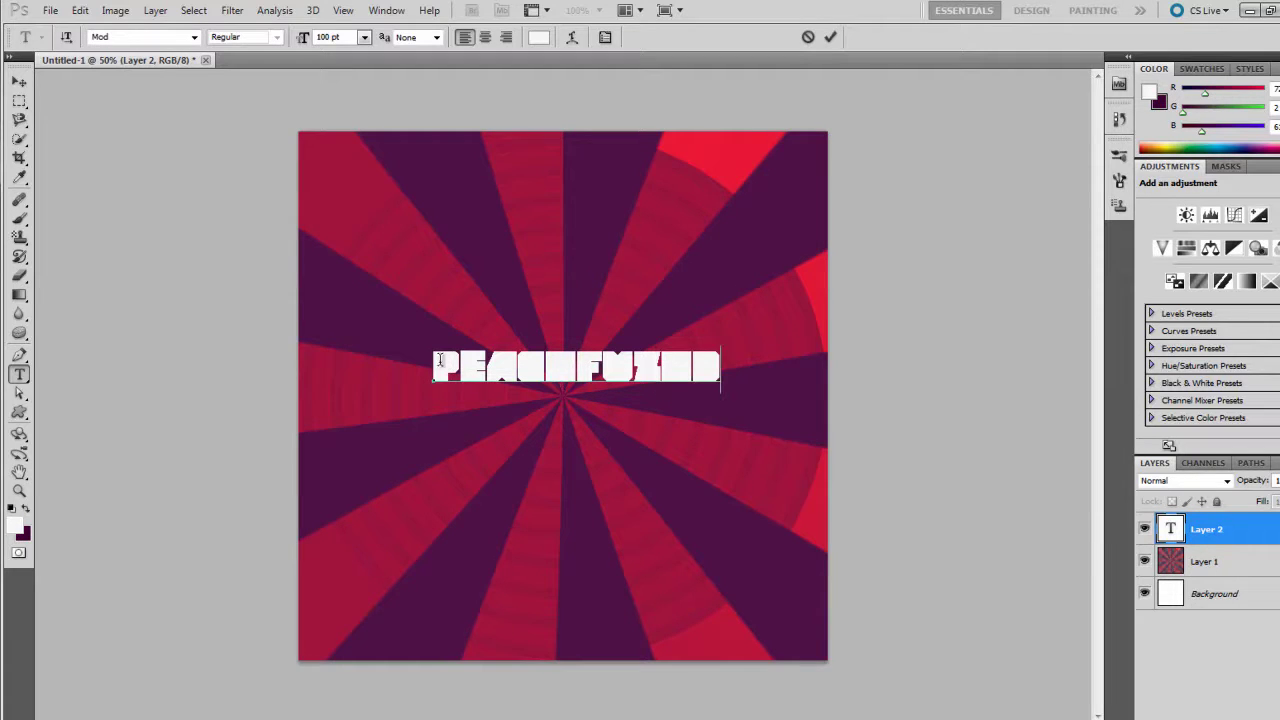
# Step: Change the title's font to Turntablz BB
pyautogui.hotkey('ctrl', 'a')
pyautogui.click(126, 36)
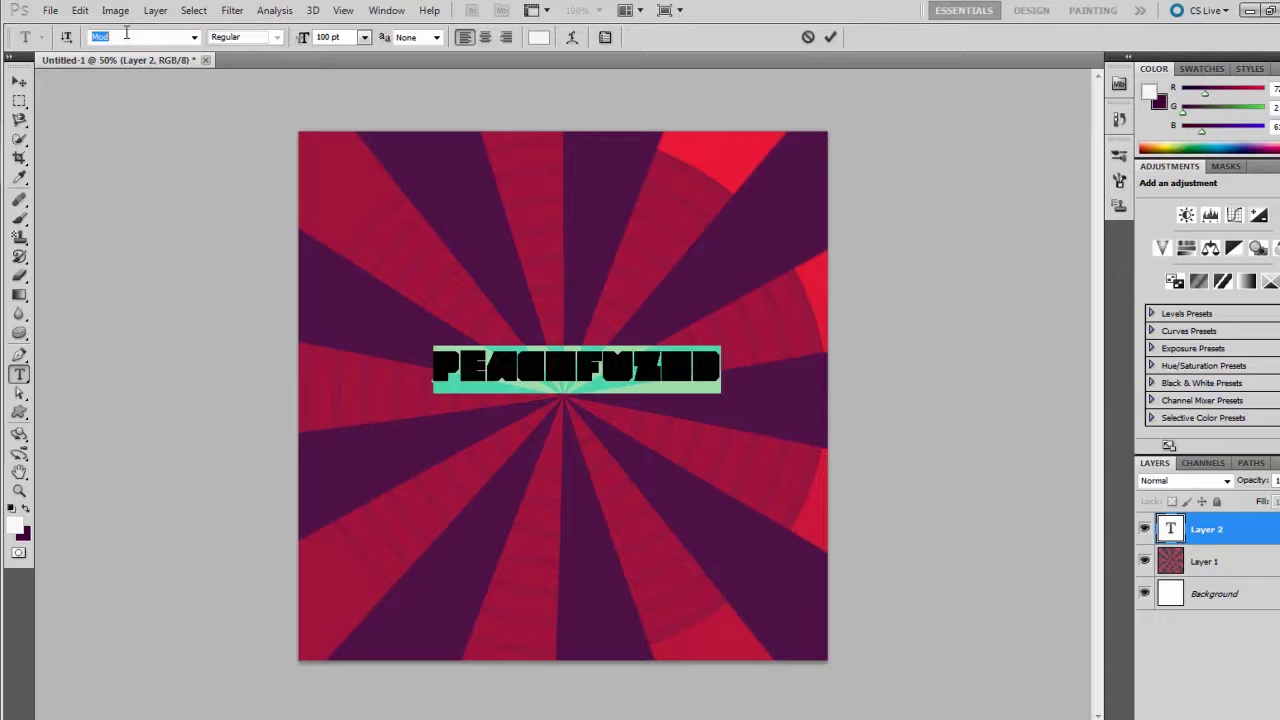
pyautogui.write('Turntablz BB')
pyautogui.press('Return')
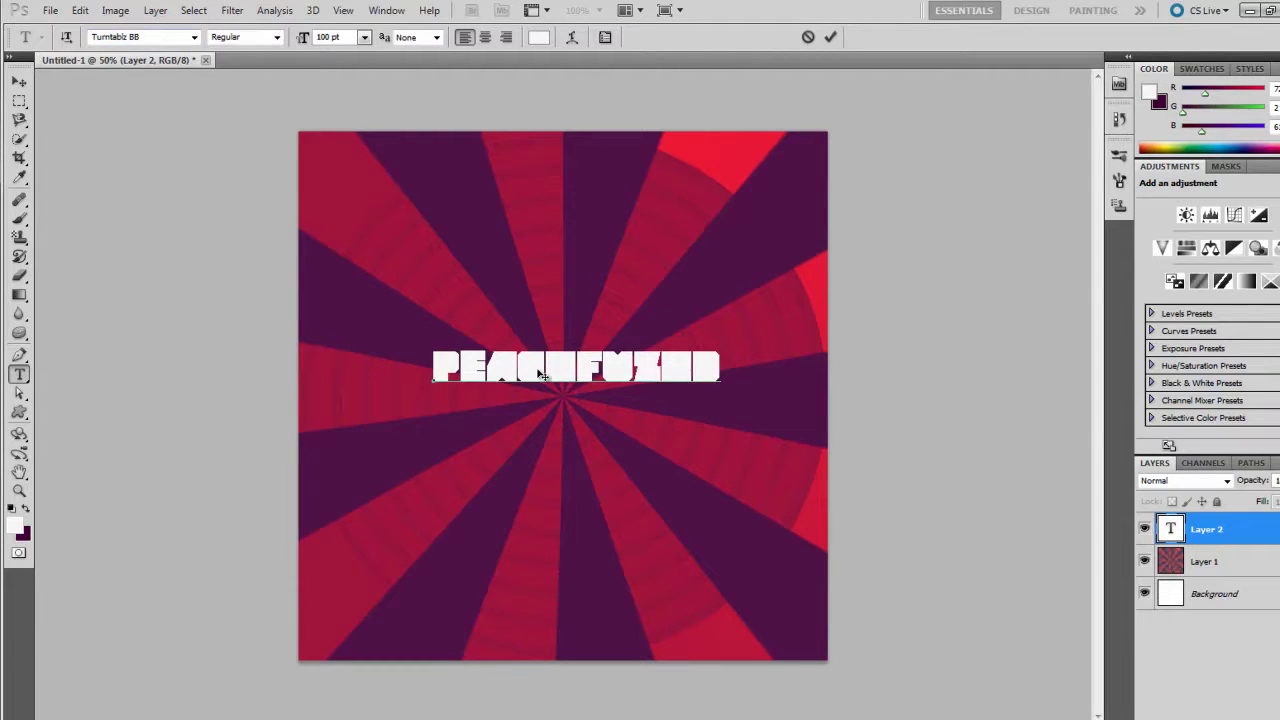
pyautogui.click(170, 37)
# Step: Reapply Turntablz BB to the selected title letters, check the look, and commit the text
pyautogui.moveTo(436, 345); pyautogui.dragTo(720, 352)
pyautogui.write('Mod')
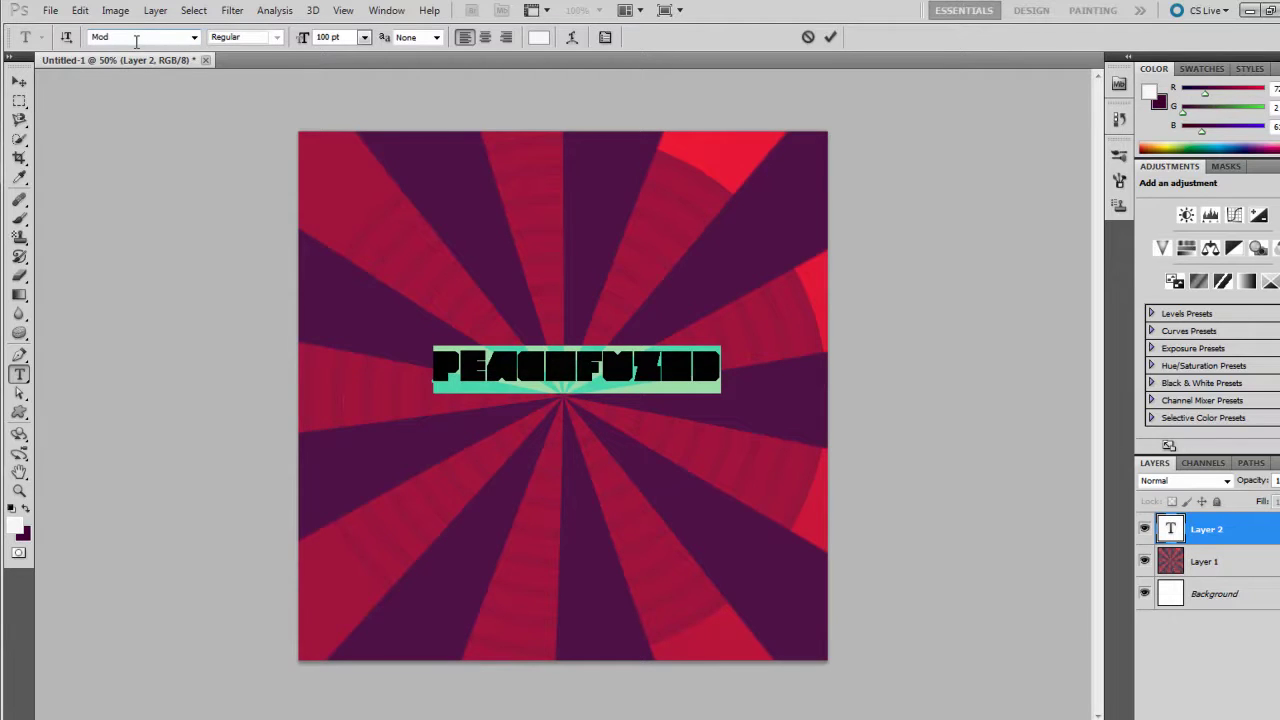
pyautogui.click(140, 38)
pyautogui.write('Turntablz BB')
pyautogui.press('Return')
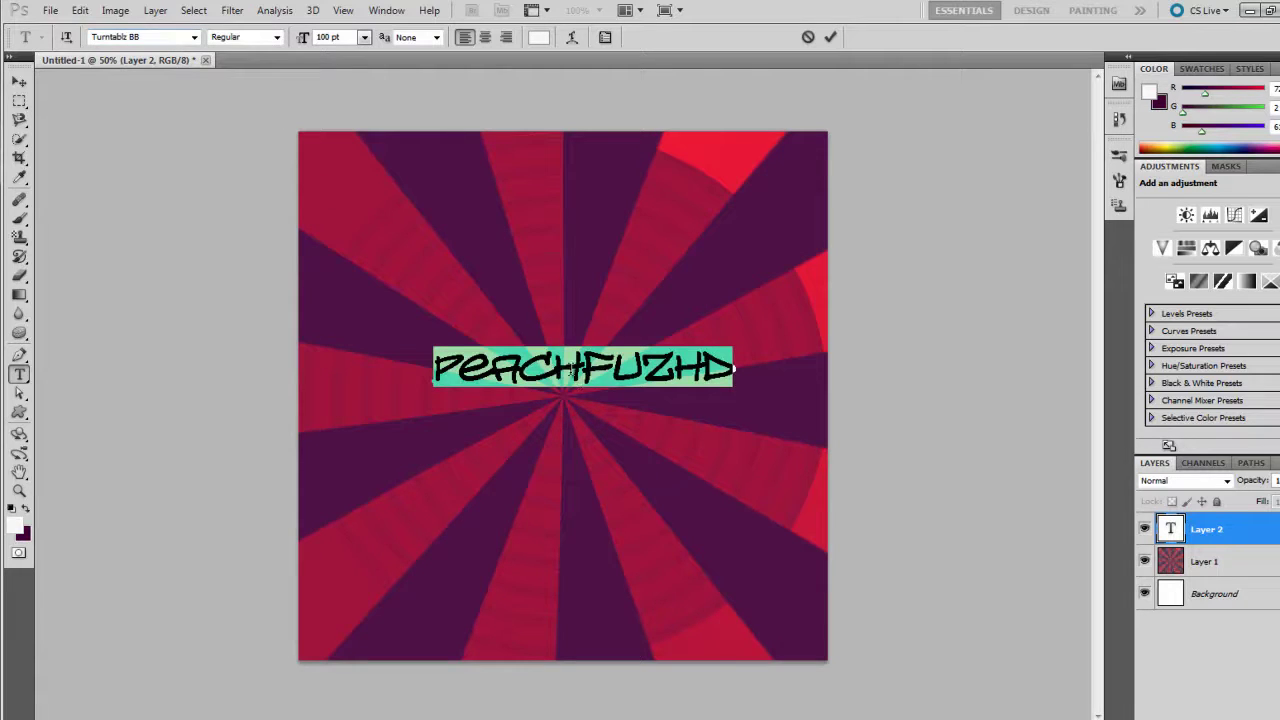
pyautogui.click(575, 368)
pyautogui.moveTo(436, 372); pyautogui.dragTo(745, 376)
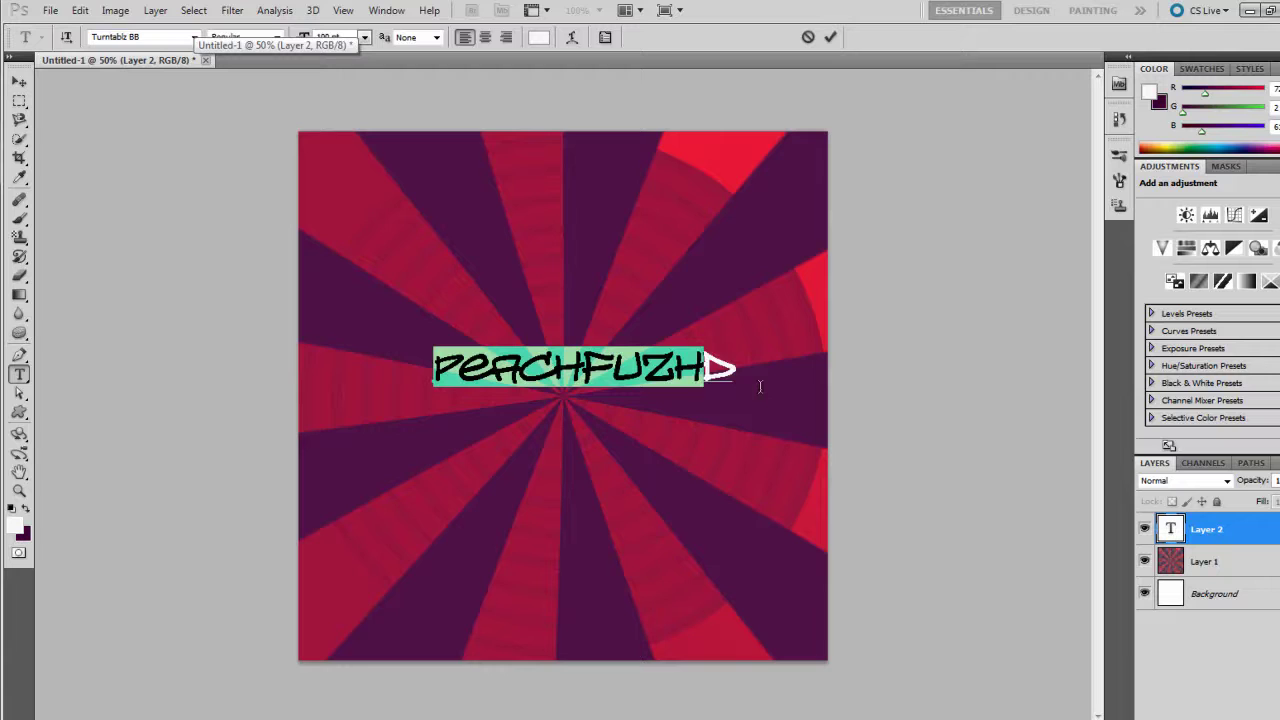
pyautogui.click(695, 369)
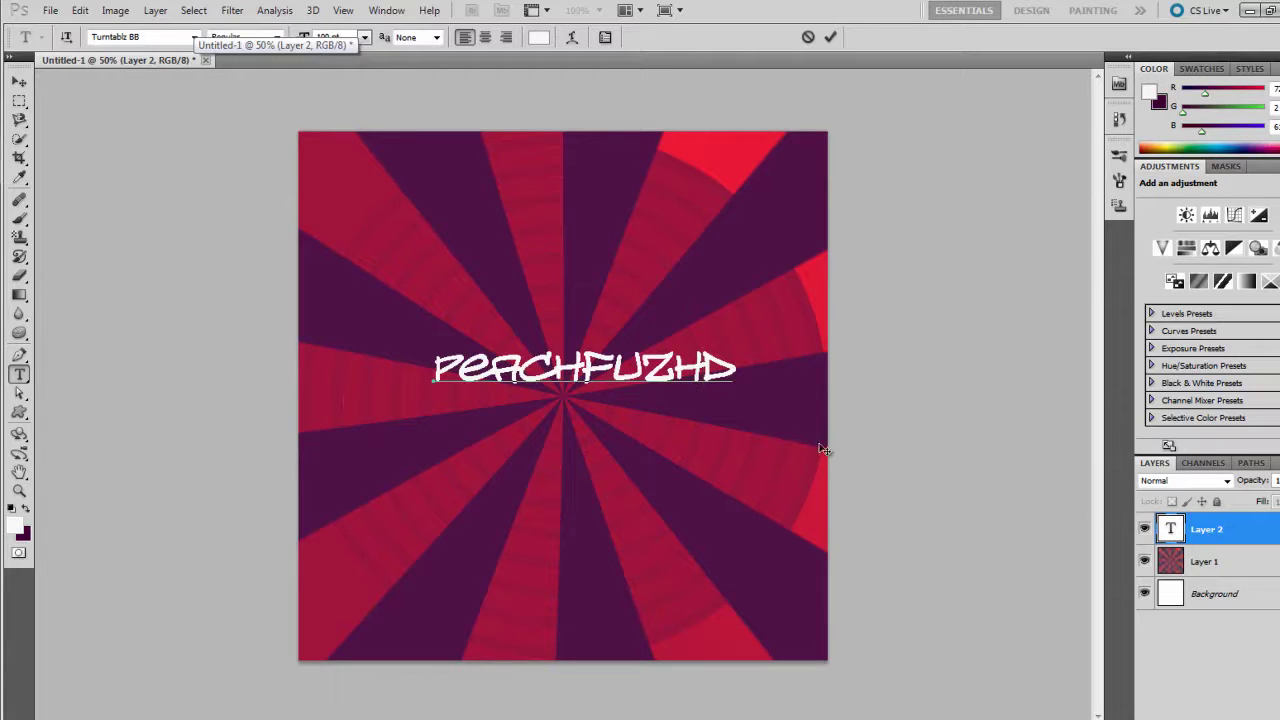
pyautogui.hotkey('ctrl', 'Return')
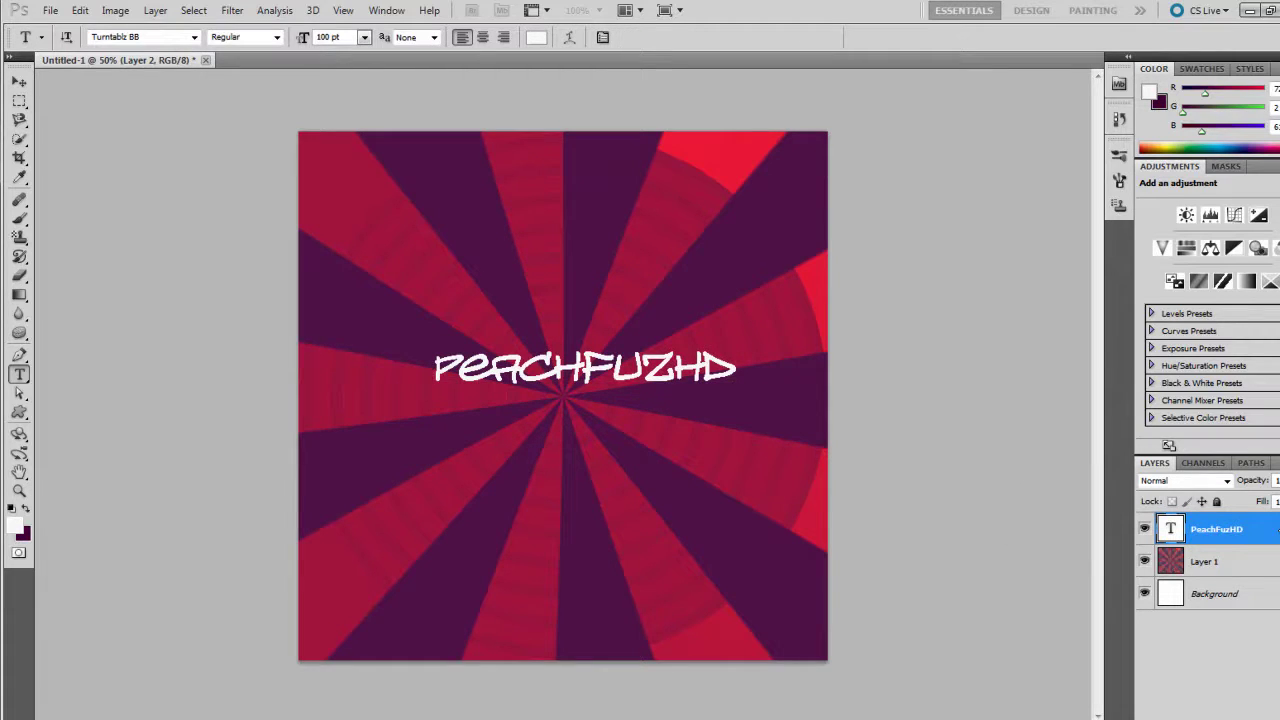
# Step: Enable Drop Shadow, Bevel and Emboss, Outer Glow and Inner Glow on the title
pyautogui.press('h')
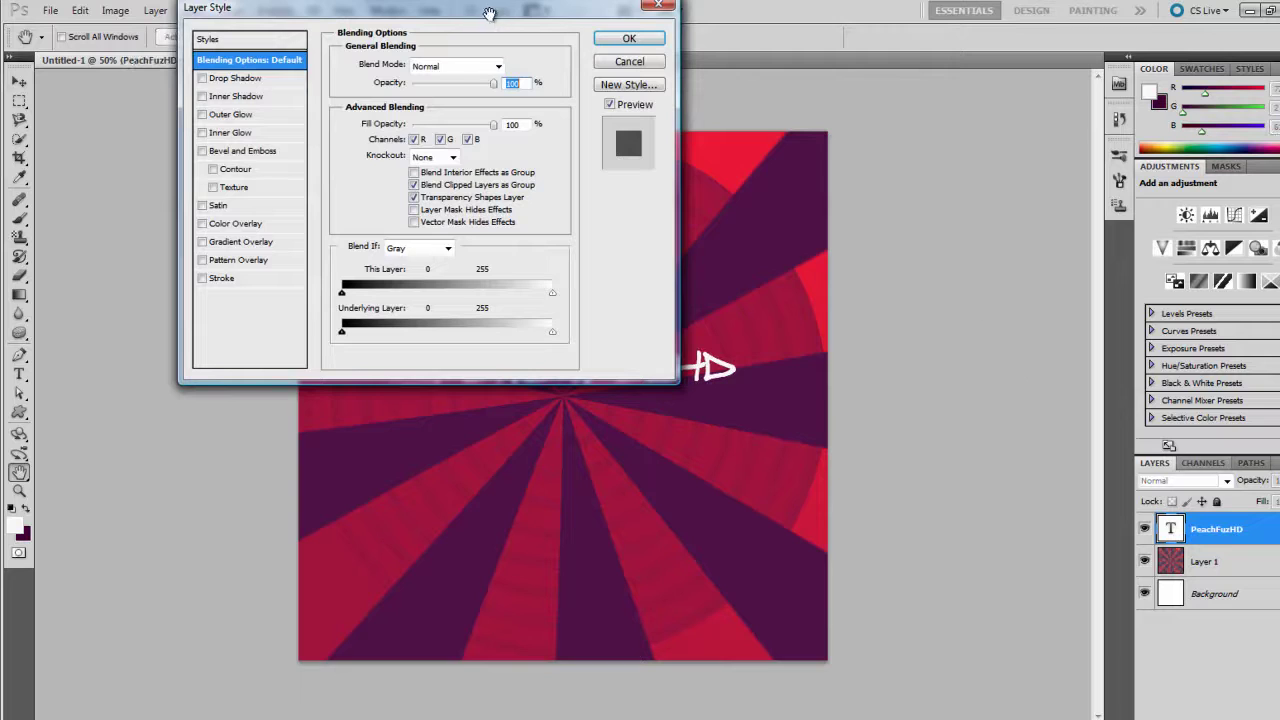
pyautogui.moveTo(495, 8); pyautogui.dragTo(579, 96)
pyautogui.click(285, 167)
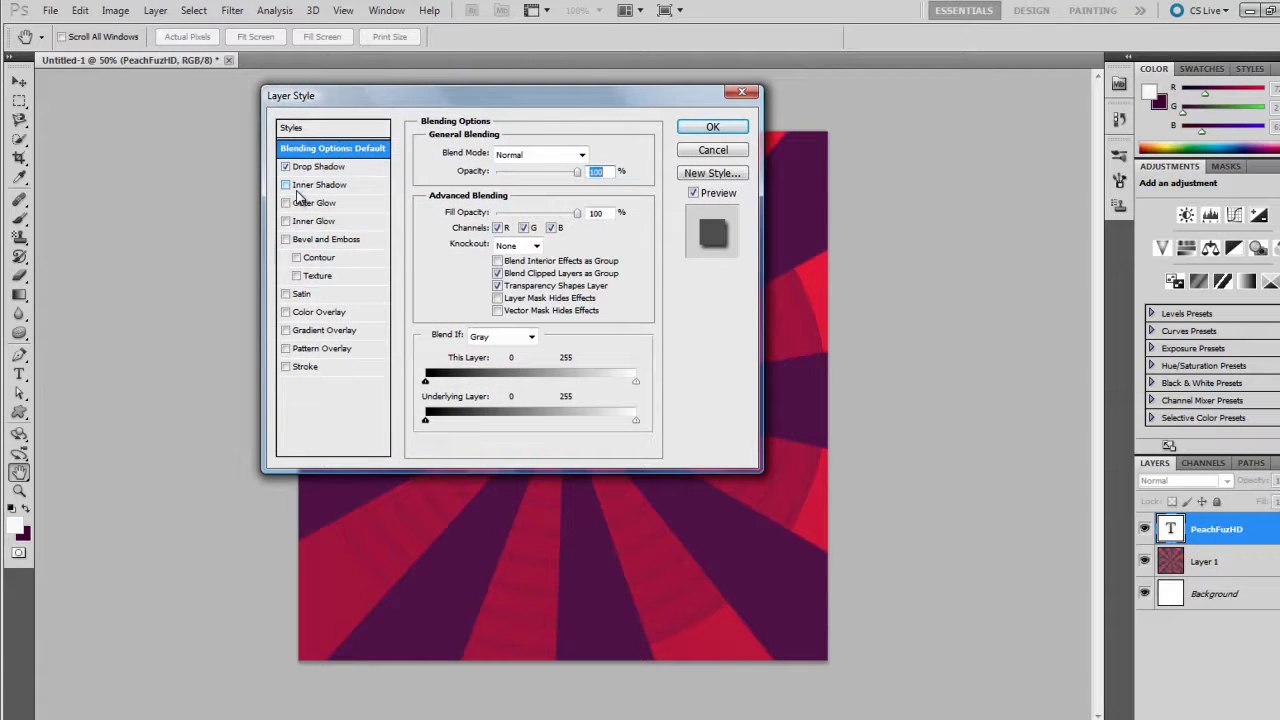
pyautogui.moveTo(447, 94); pyautogui.dragTo(230, 68)
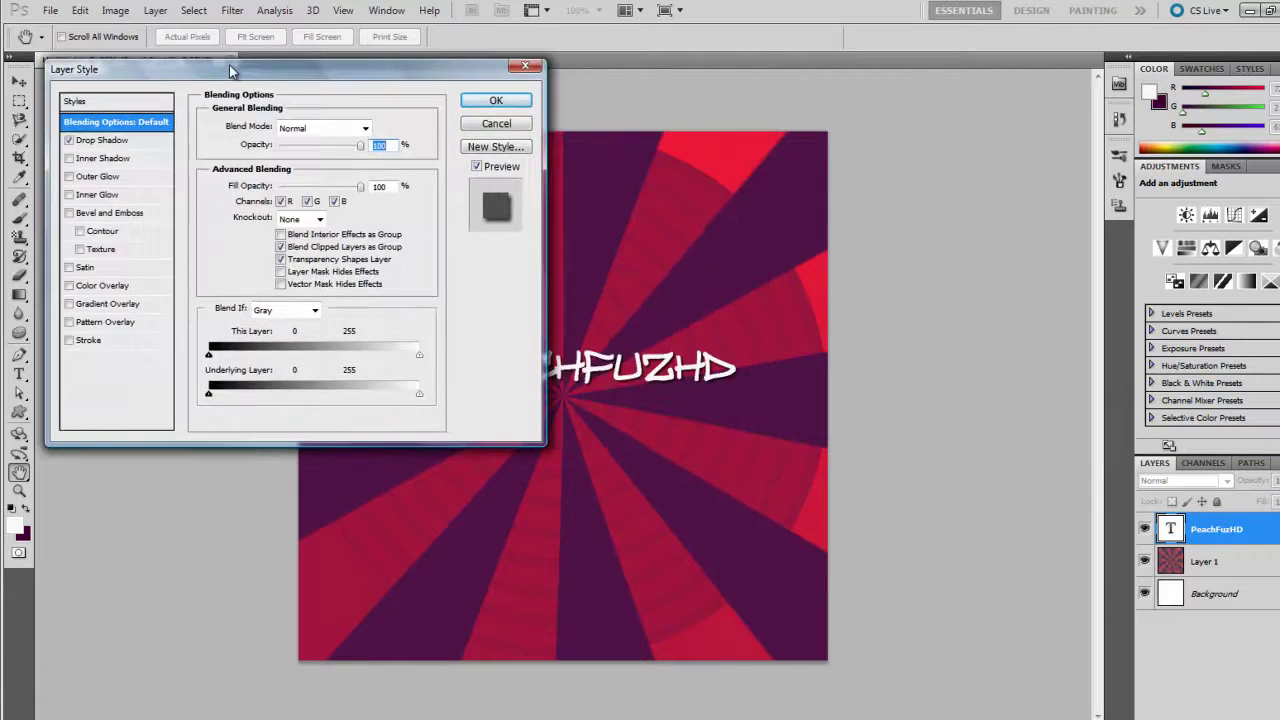
pyautogui.click(101, 160)
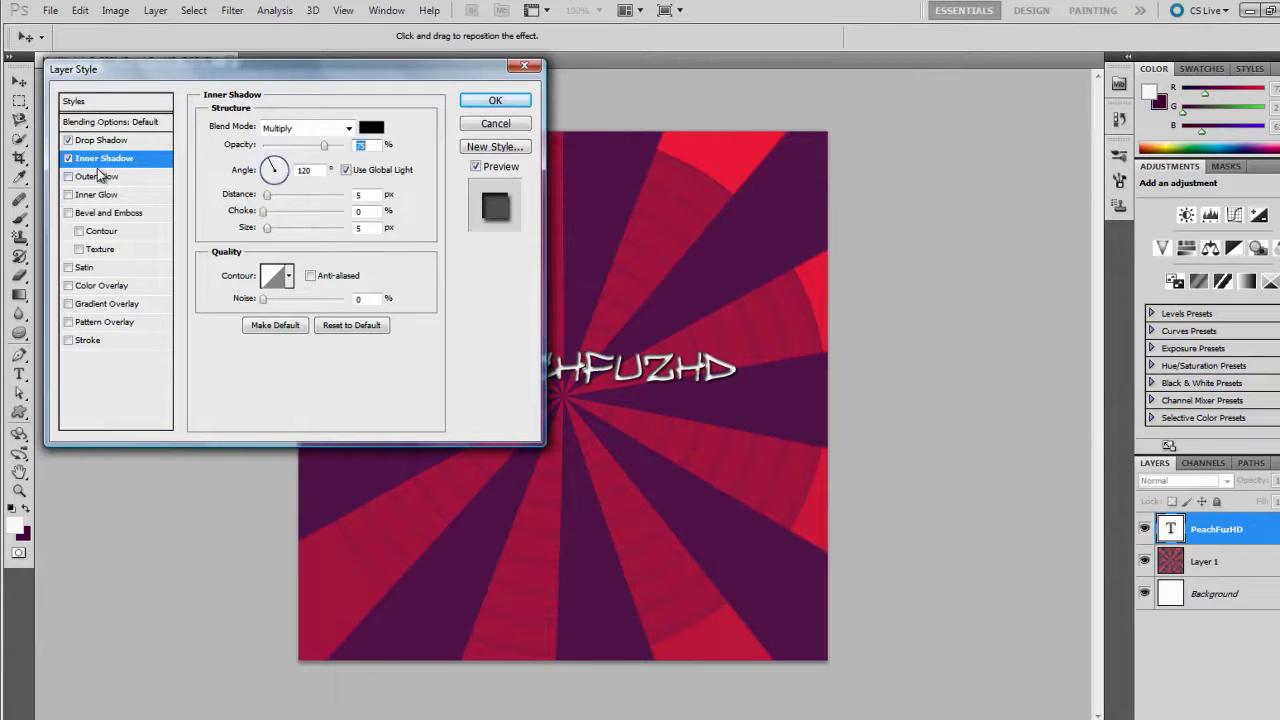
pyautogui.click(68, 159)
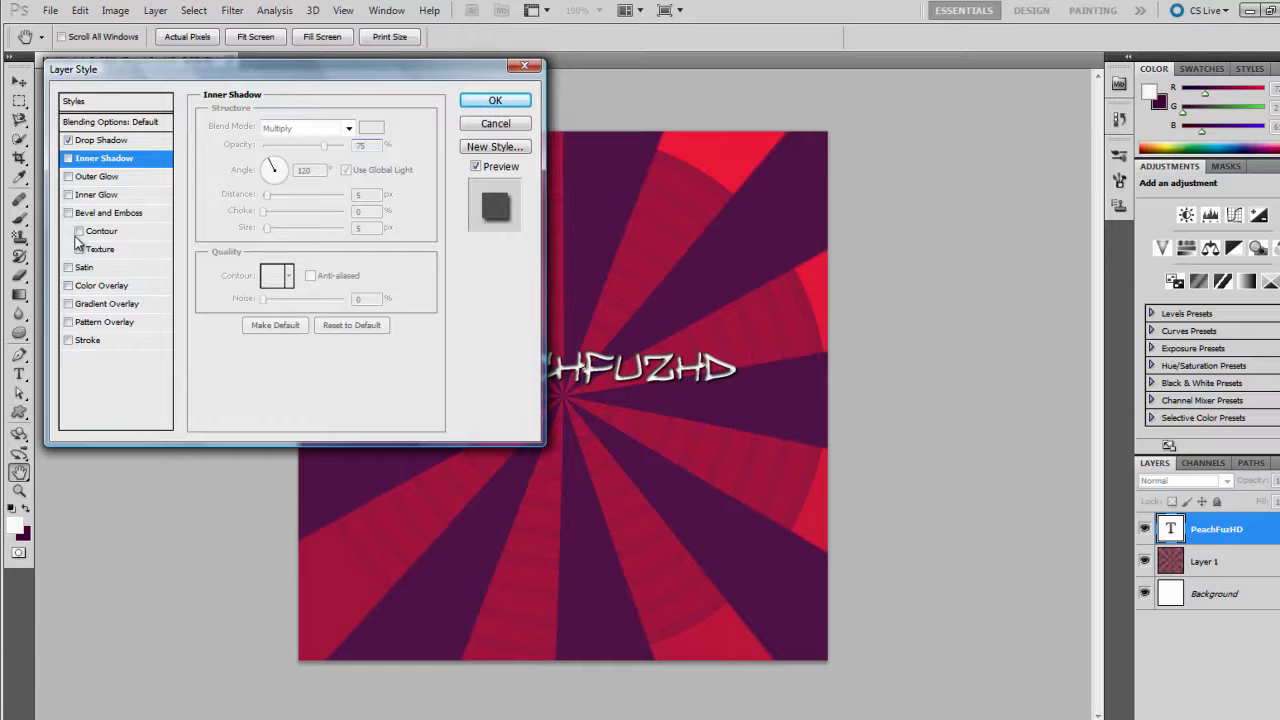
pyautogui.click(68, 213)
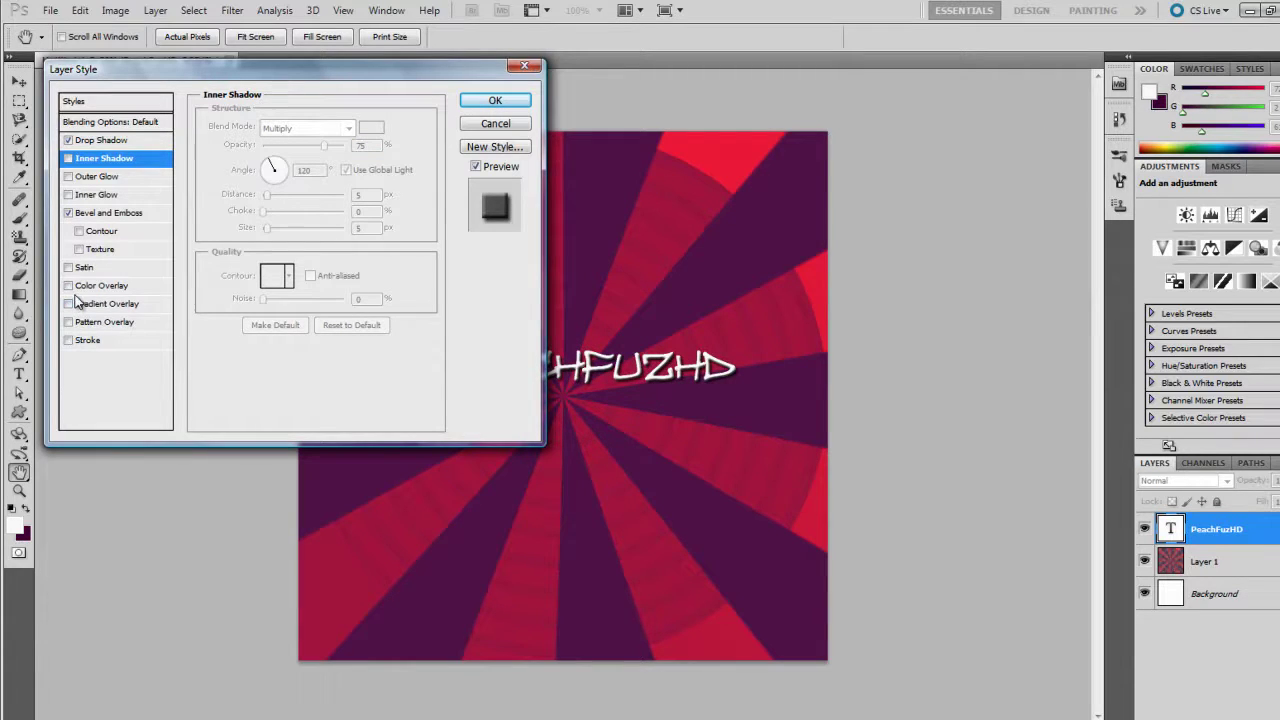
pyautogui.click(68, 176)
pyautogui.click(82, 199)
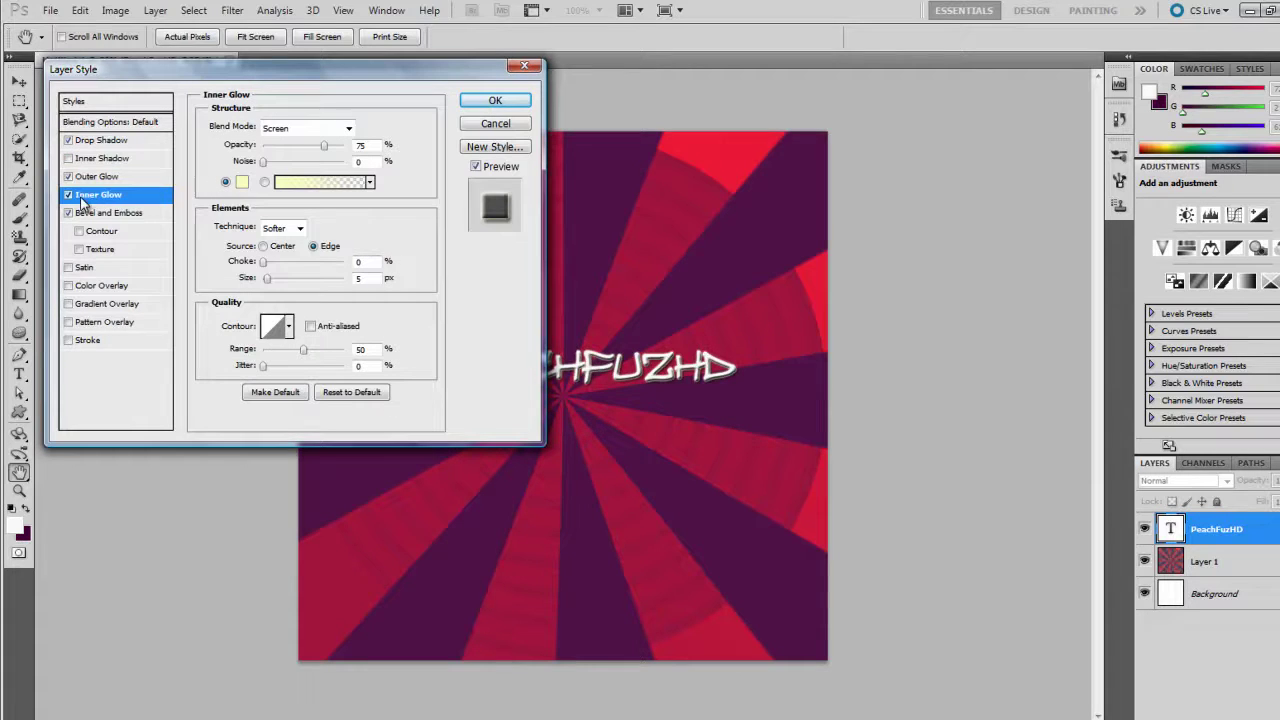
# Step: Set the inner glow colour to black
pyautogui.click(242, 181)
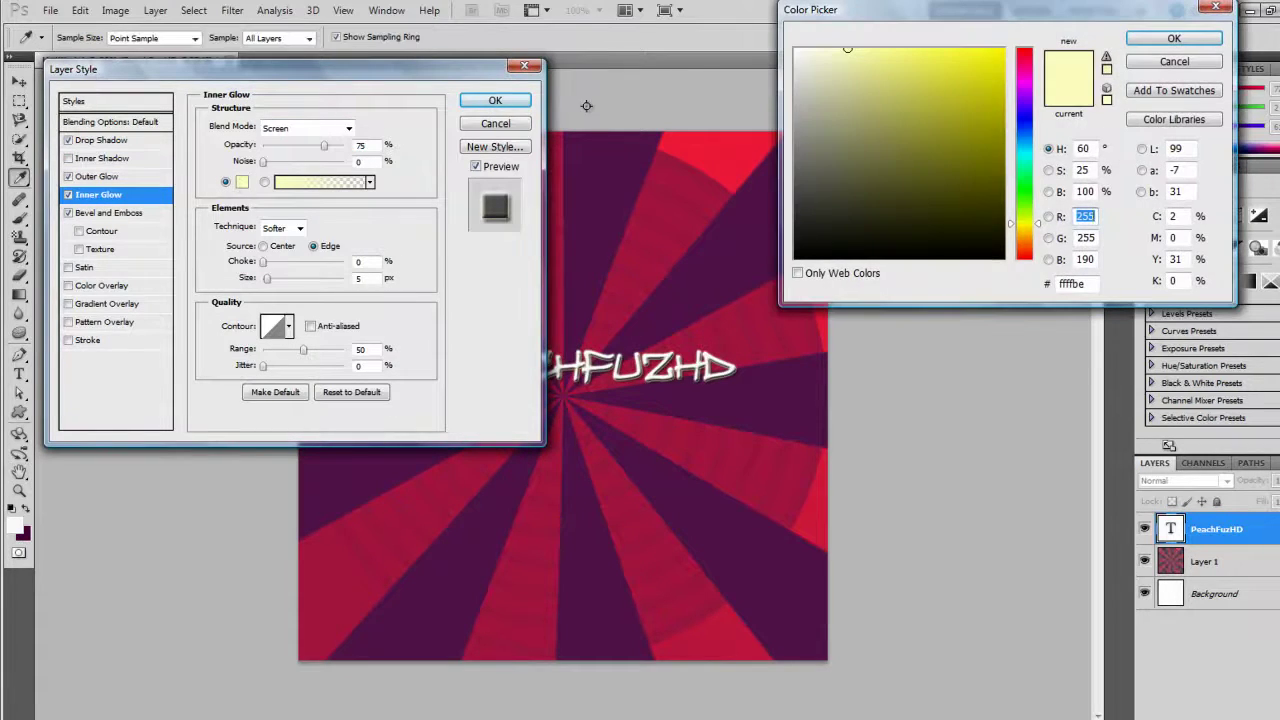
pyautogui.moveTo(930, 200); pyautogui.dragTo(1004, 259)
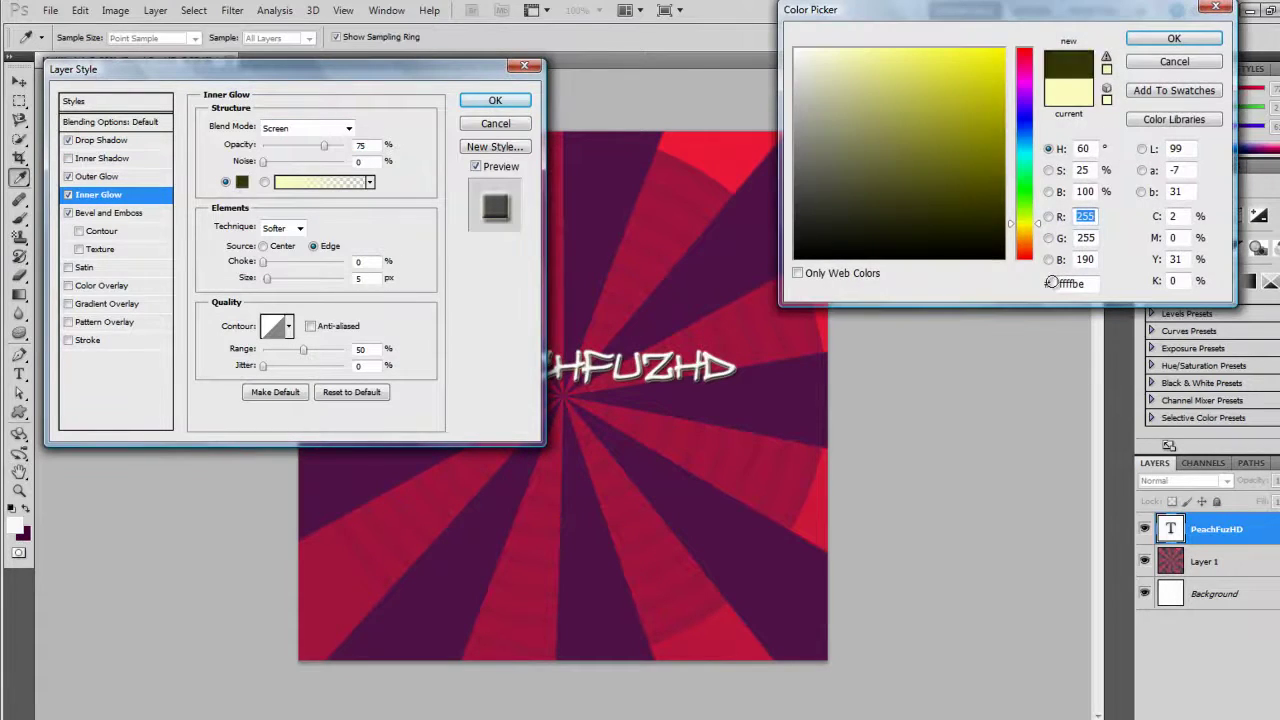
pyautogui.click(1188, 37)
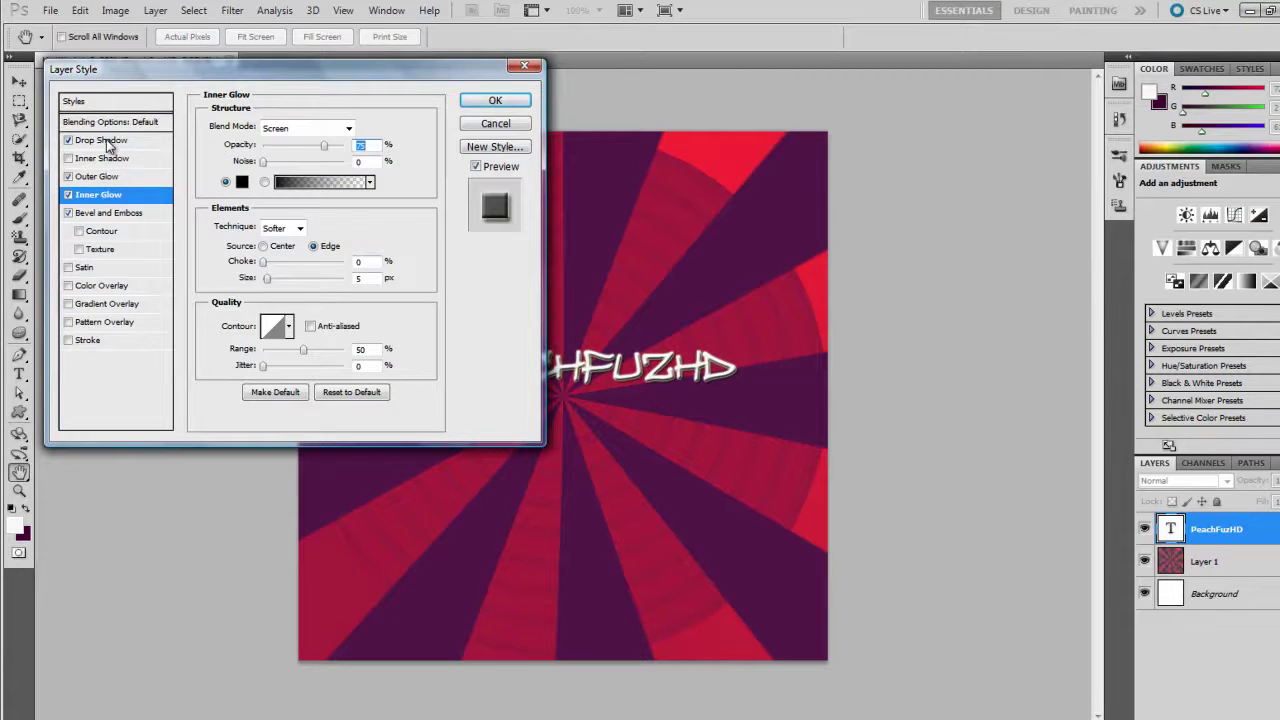
# Step: Set the drop shadow to 100% opacity and a 90° angle
pyautogui.click(106, 141)
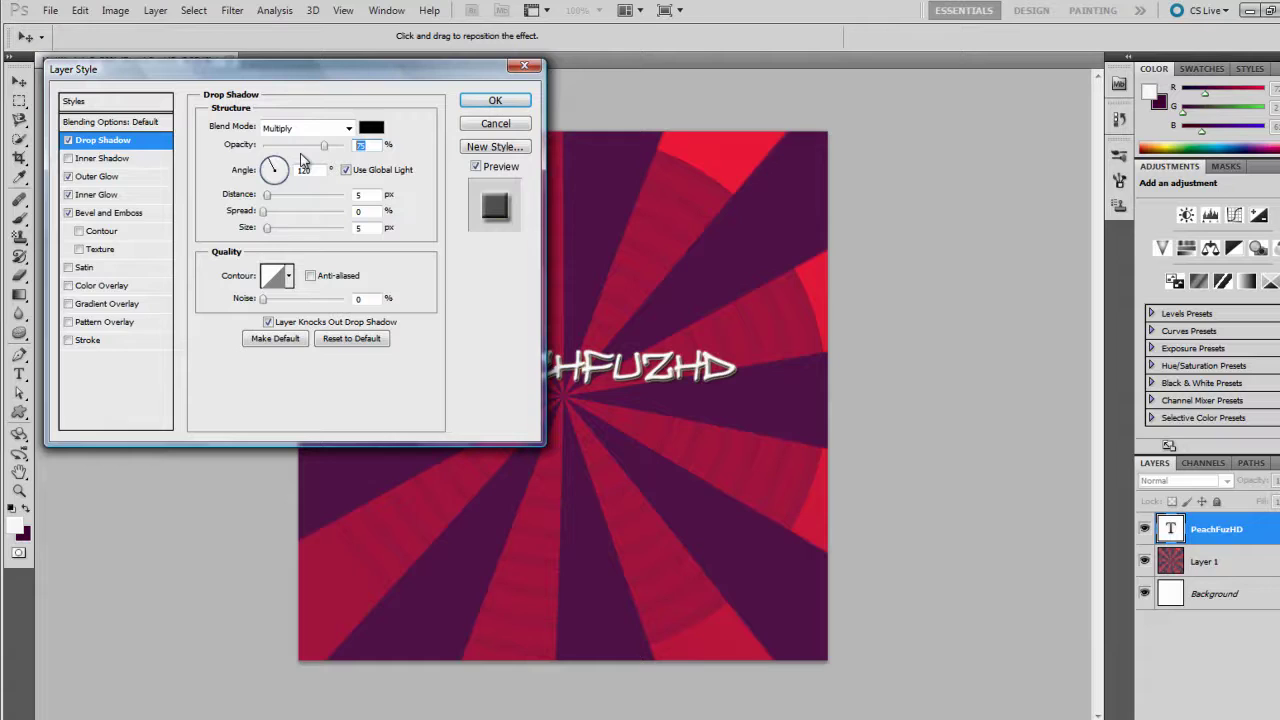
pyautogui.write('19')
pyautogui.press('BackSpace')
pyautogui.write('0')
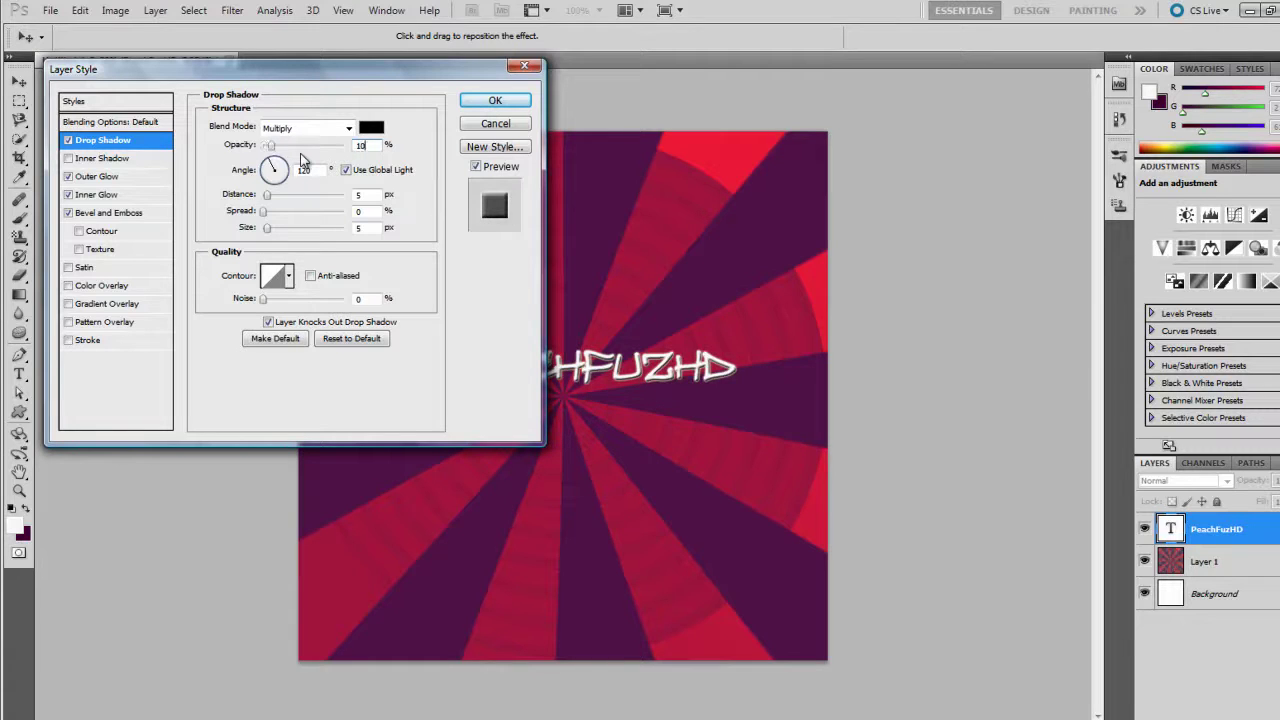
pyautogui.write('0')
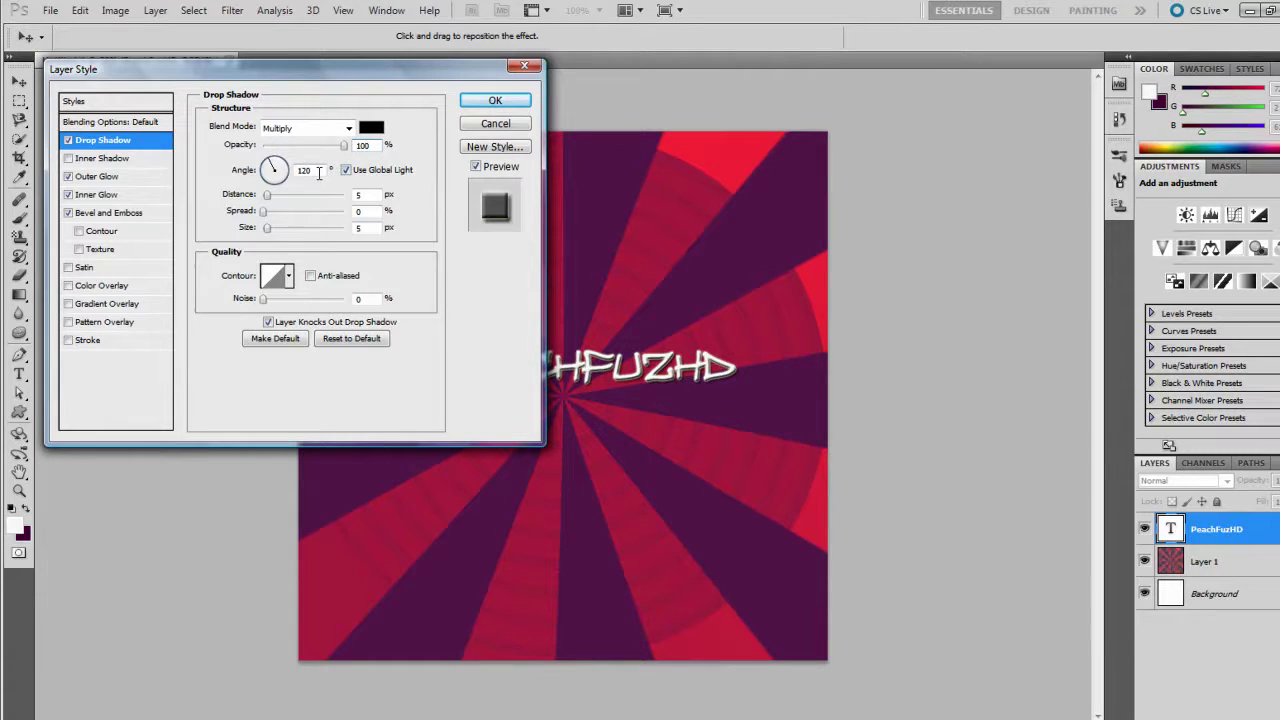
pyautogui.press('Tab')
pyautogui.write('90')
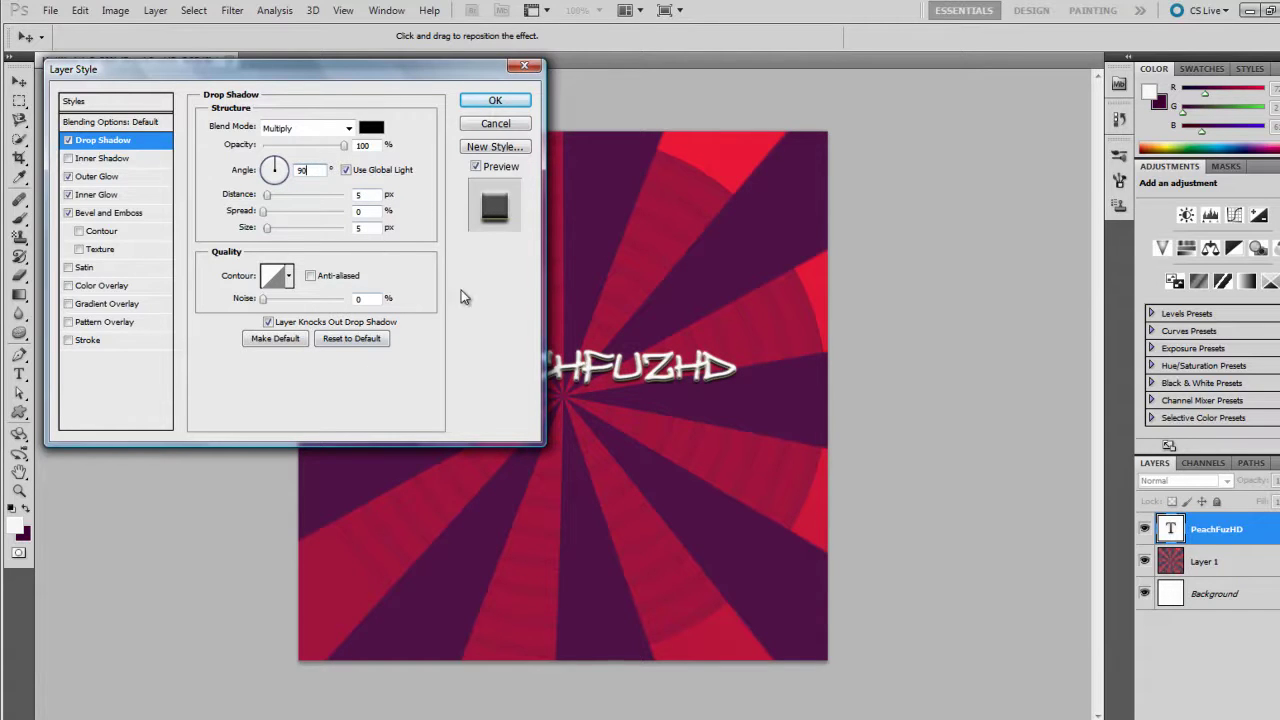
# Step: Make the outer glow black at full opacity
pyautogui.click(100, 177)
pyautogui.click(243, 182)
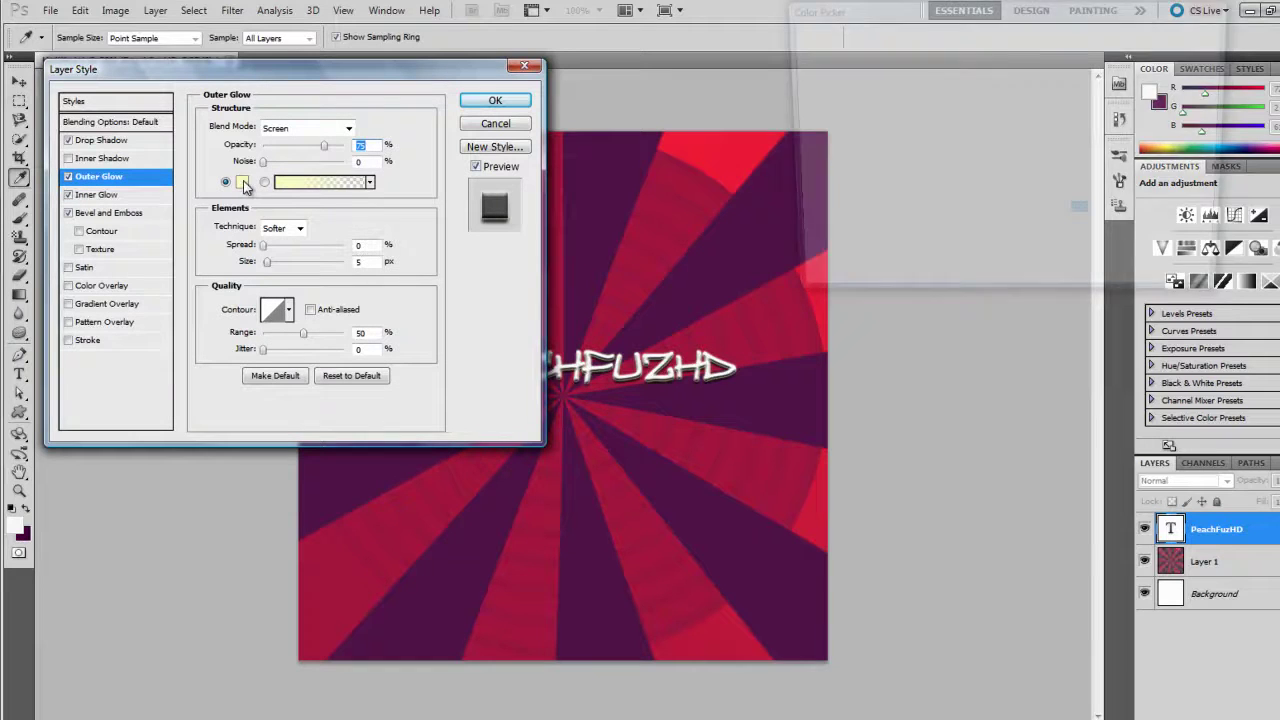
pyautogui.click(1000, 258)
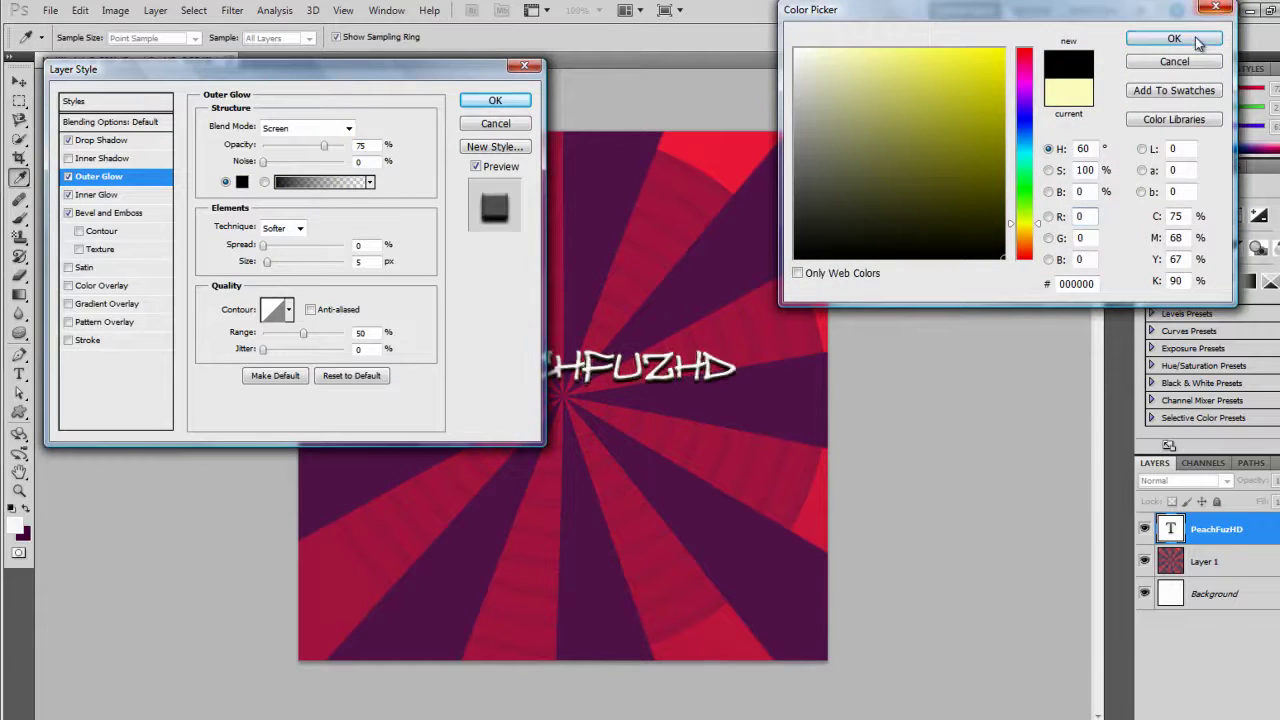
pyautogui.click(1174, 39)
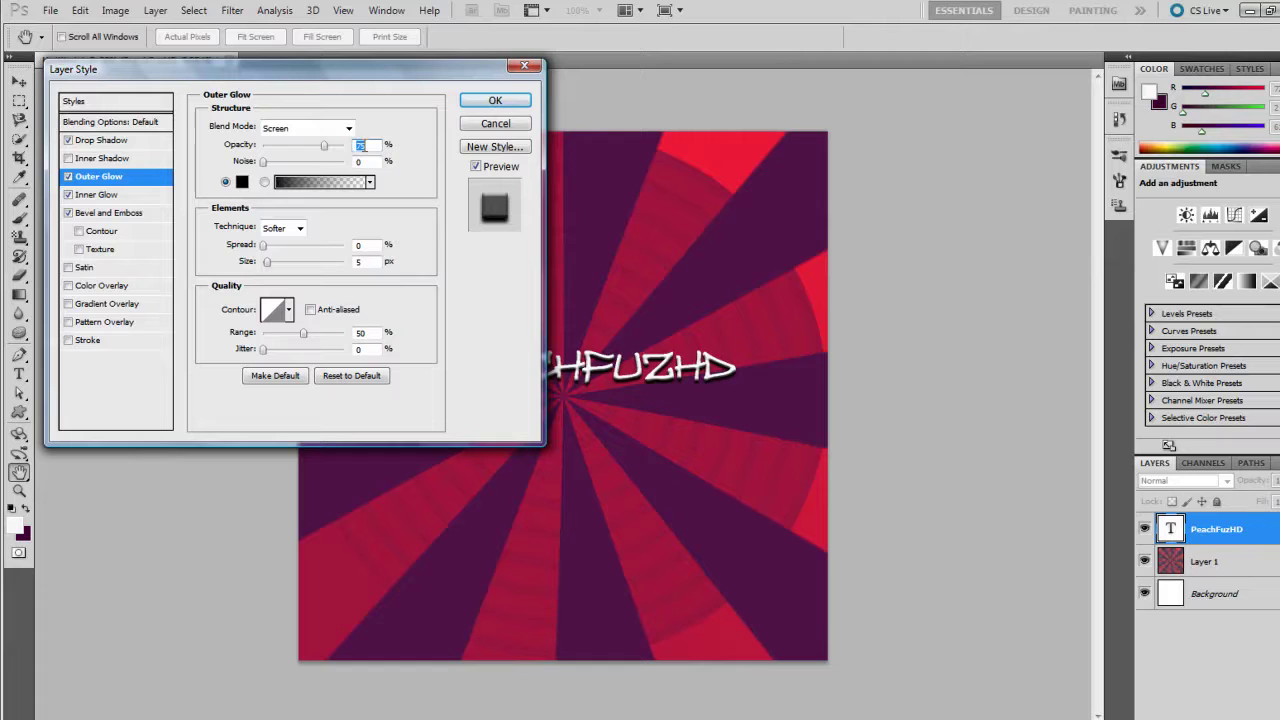
pyautogui.write('200')
pyautogui.press('Return')
pyautogui.click(652, 283)
pyautogui.click(365, 163)
# Step: Raise the inner glow opacity to 100%
pyautogui.click(88, 196)
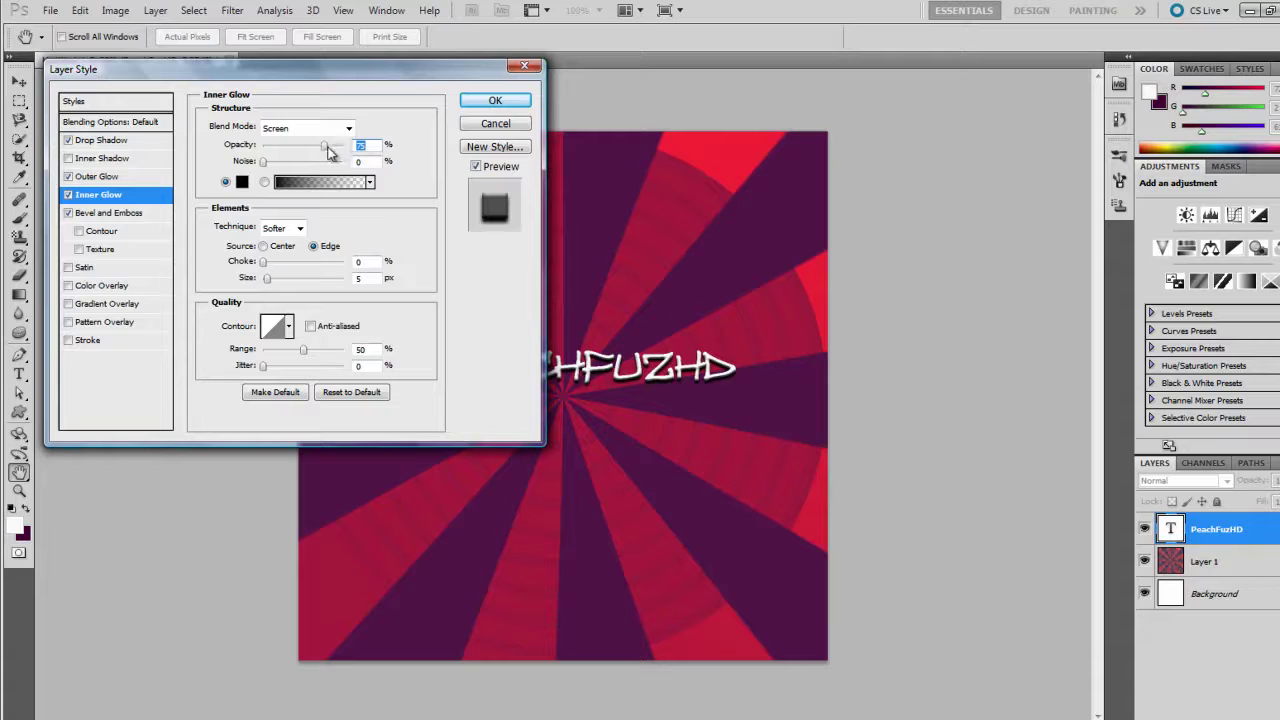
pyautogui.write('100')
pyautogui.click(360, 145)
# Step: Set the bevel depth to 200% and soften to 66
pyautogui.click(110, 212)
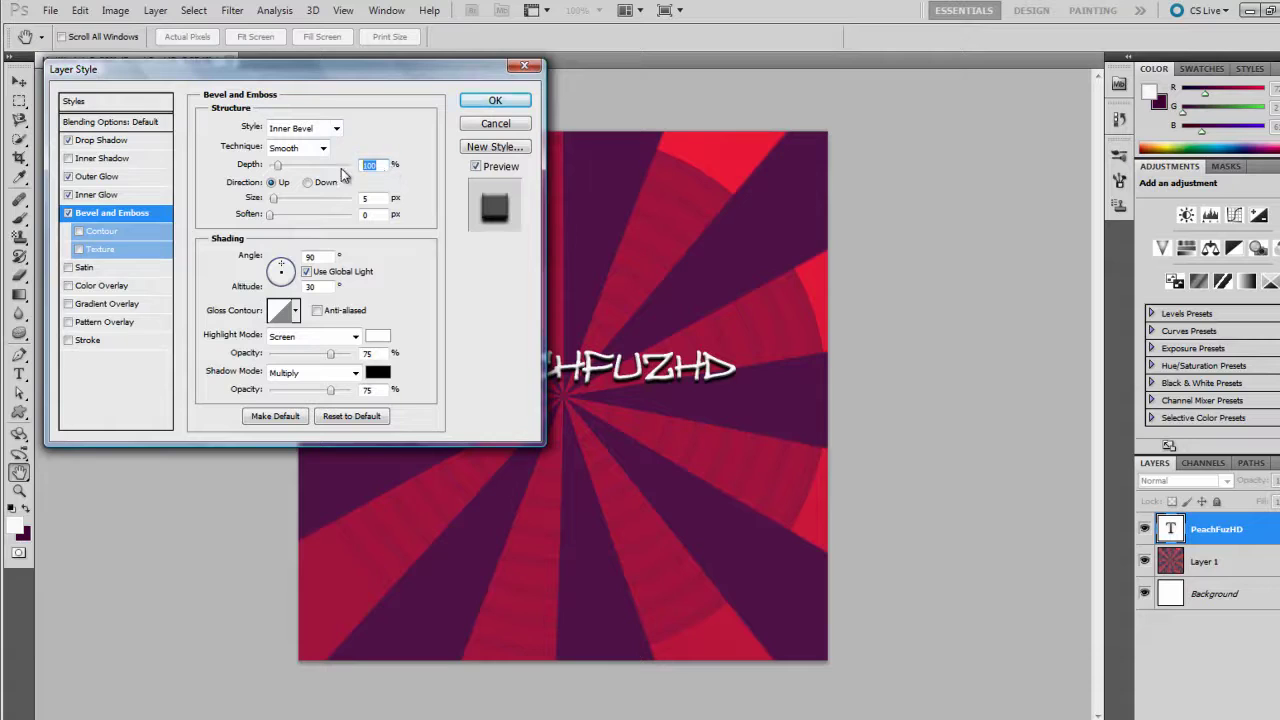
pyautogui.write('200')
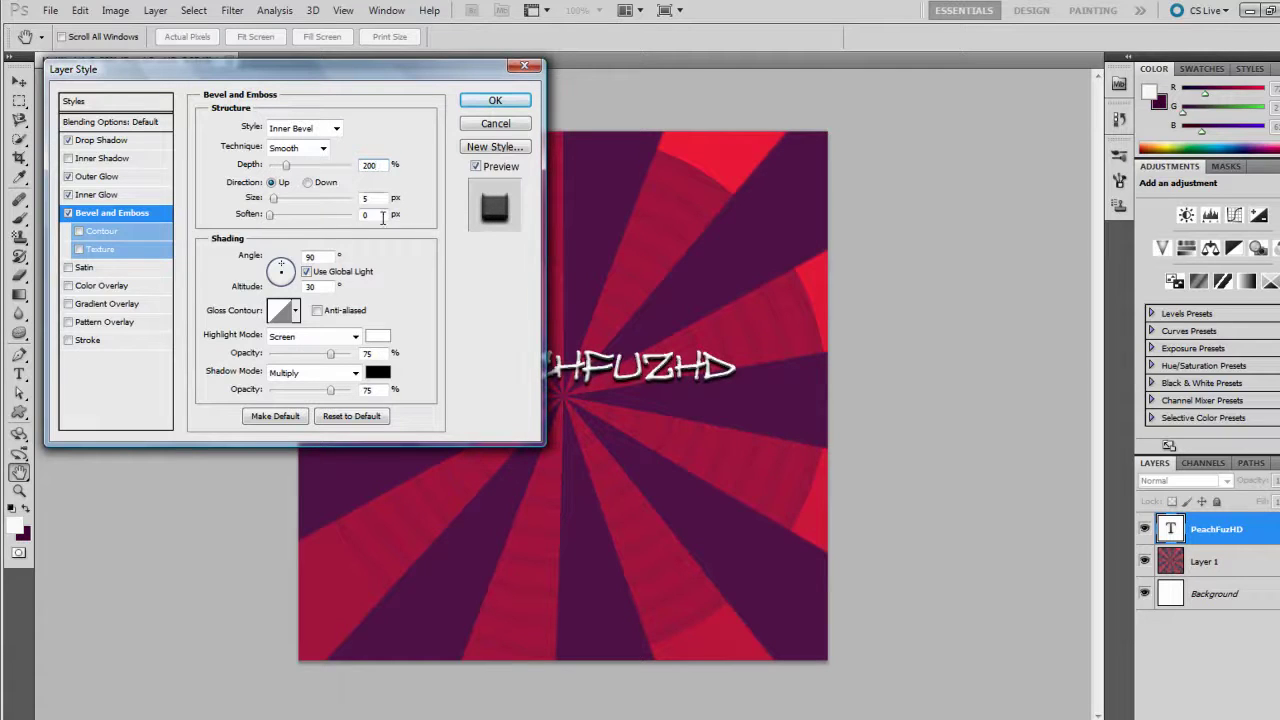
pyautogui.press('Tab')
pyautogui.press('Tab')
pyautogui.write('6')
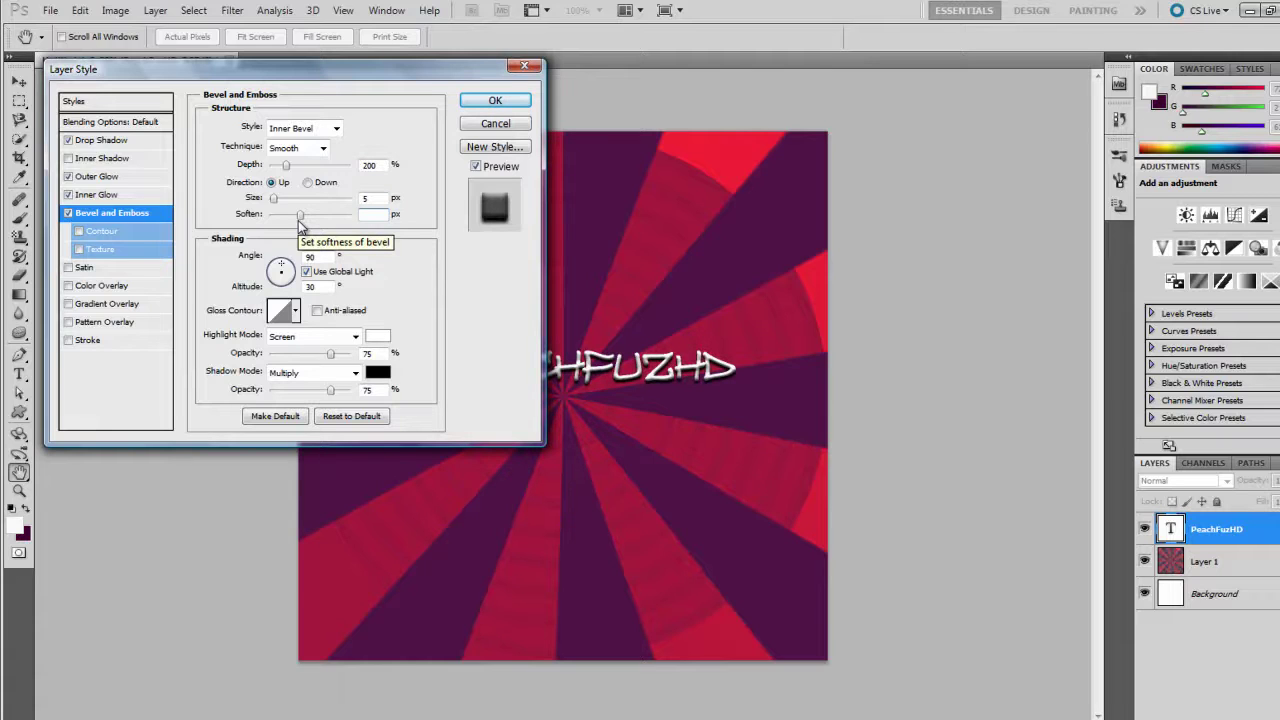
pyautogui.write('6')
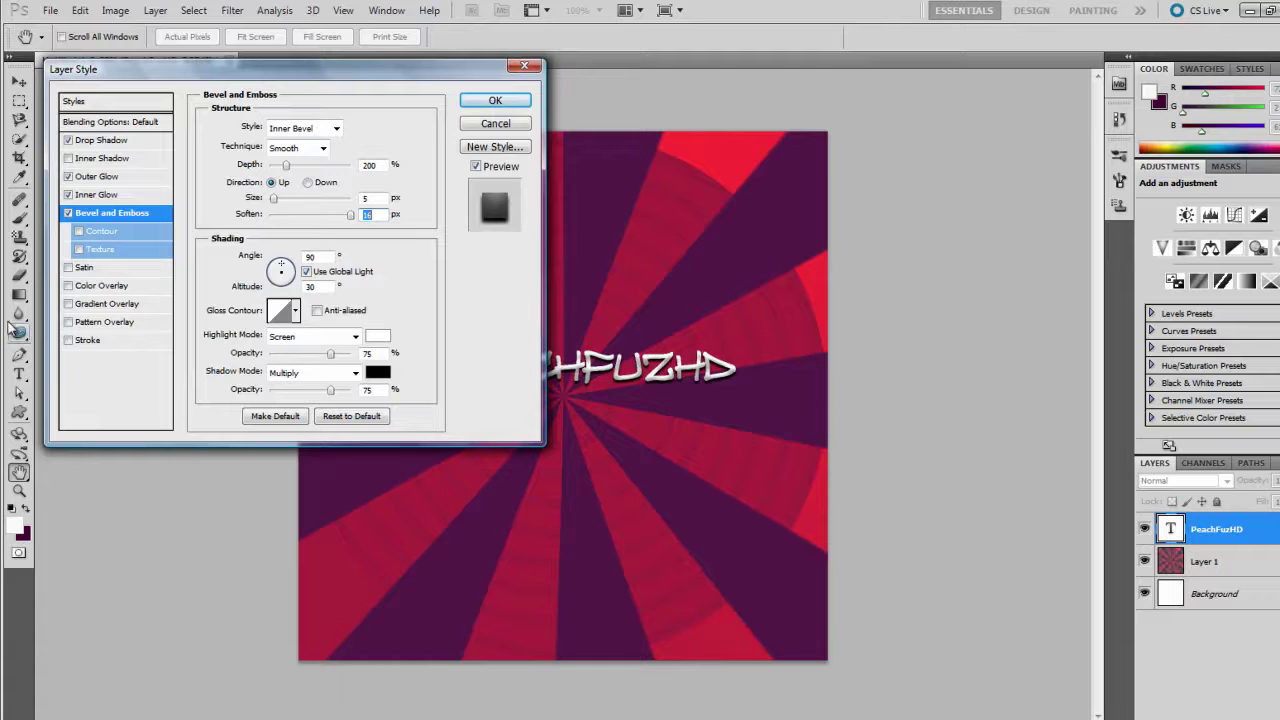
# Step: Add a lime-green #9ece1e Color Overlay and apply the finished layer style
pyautogui.click(85, 287)
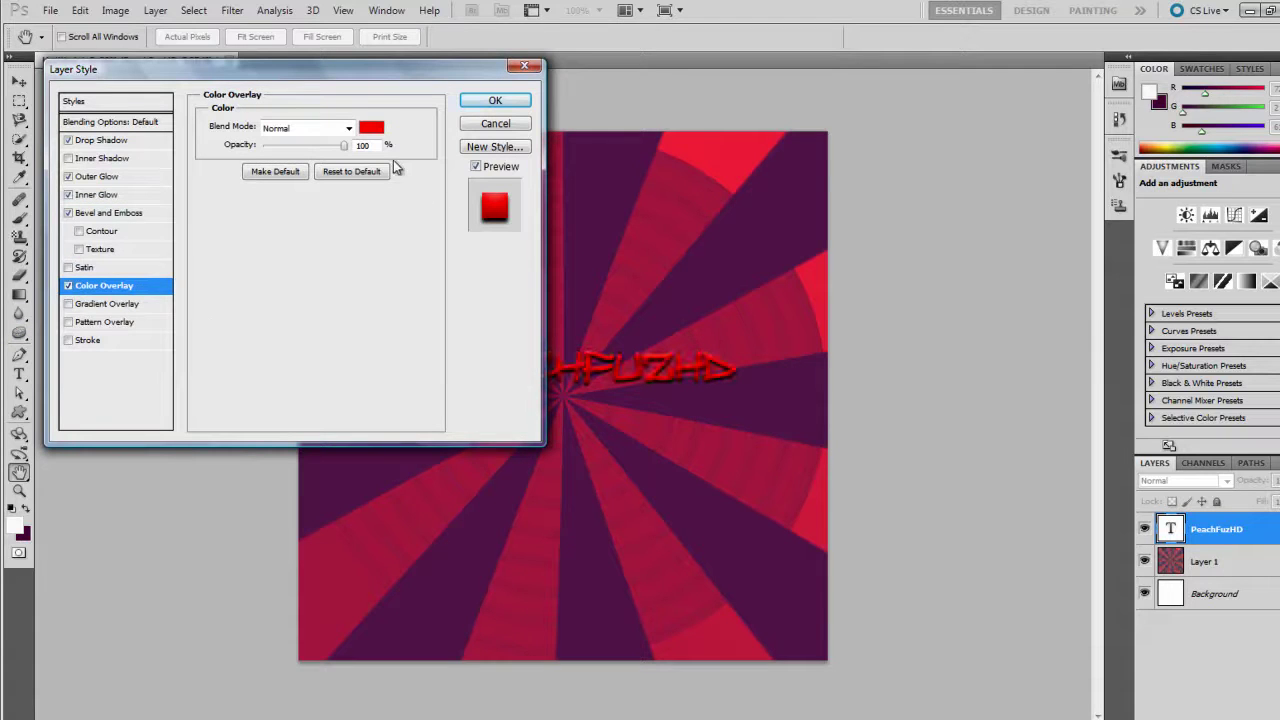
pyautogui.click(371, 127)
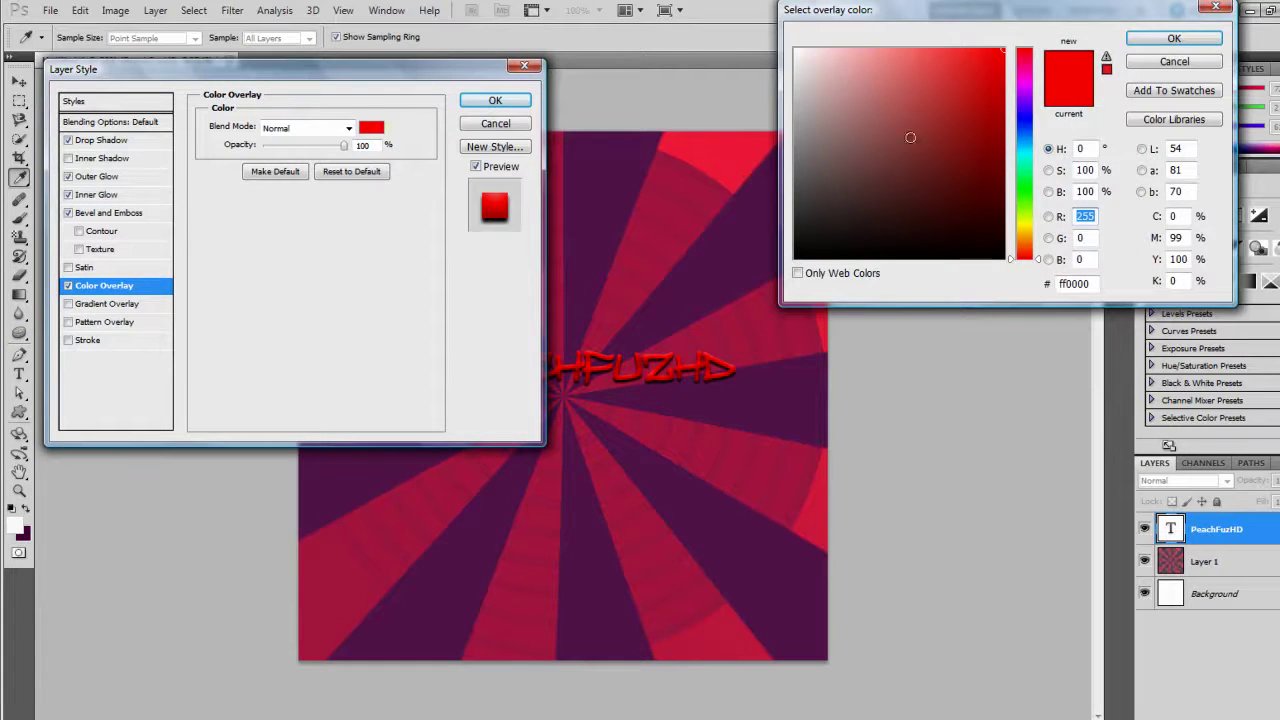
pyautogui.moveTo(1027, 222); pyautogui.dragTo(1027, 214)
pyautogui.click(975, 88)
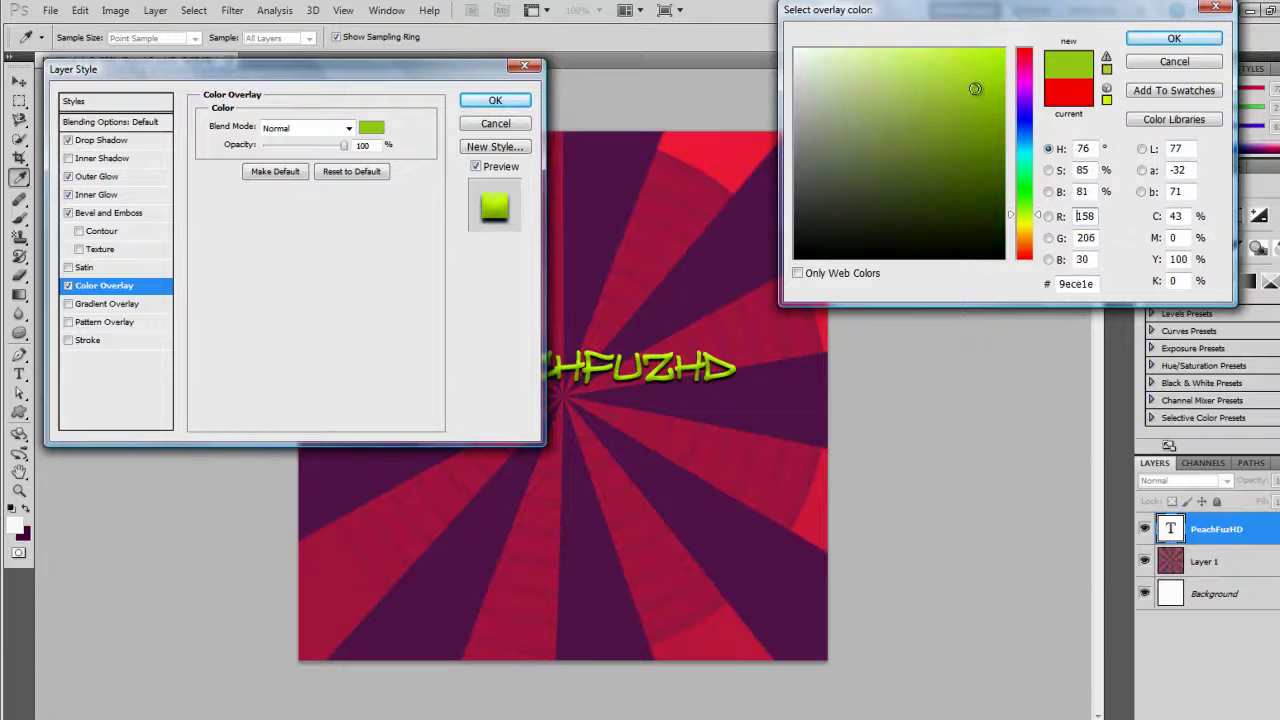
pyautogui.click(1174, 38)
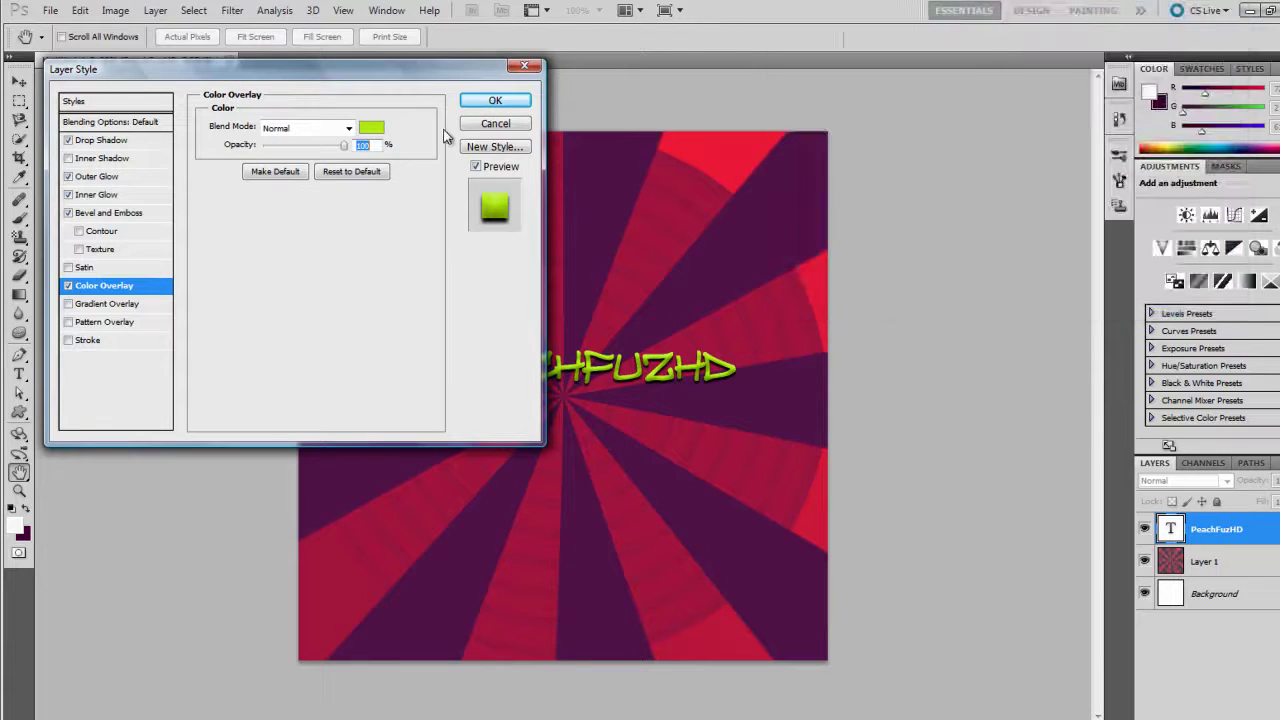
pyautogui.click(495, 100)
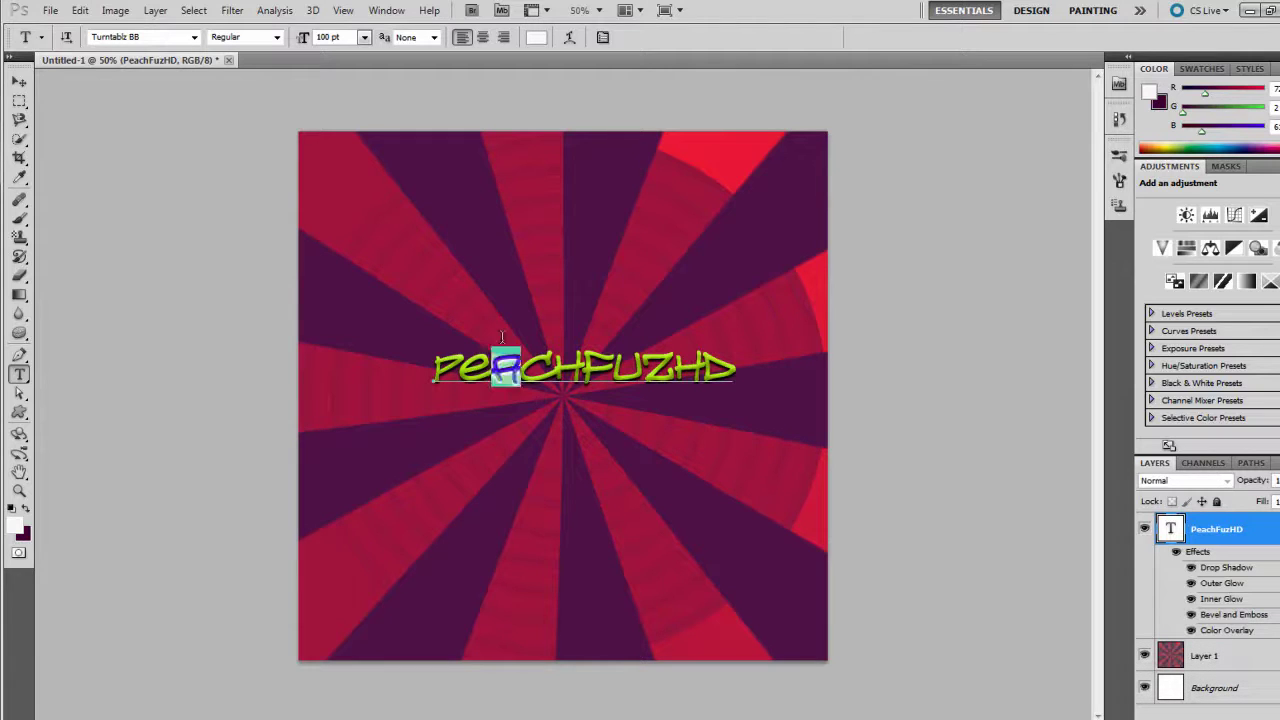
# Step: Nudge the green PeachFuzHD text slightly down and to the right
pyautogui.moveTo(520, 368); pyautogui.dragTo(646, 370)
pyautogui.click(676, 370)
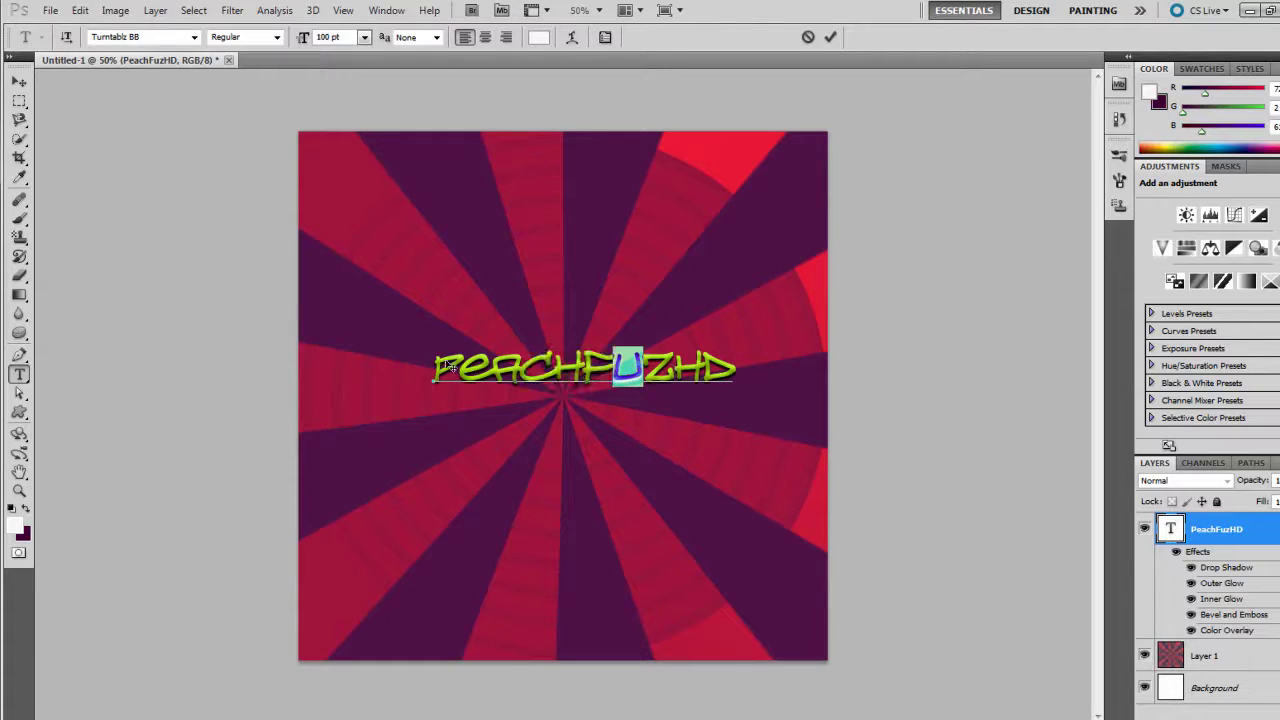
pyautogui.click(491, 370)
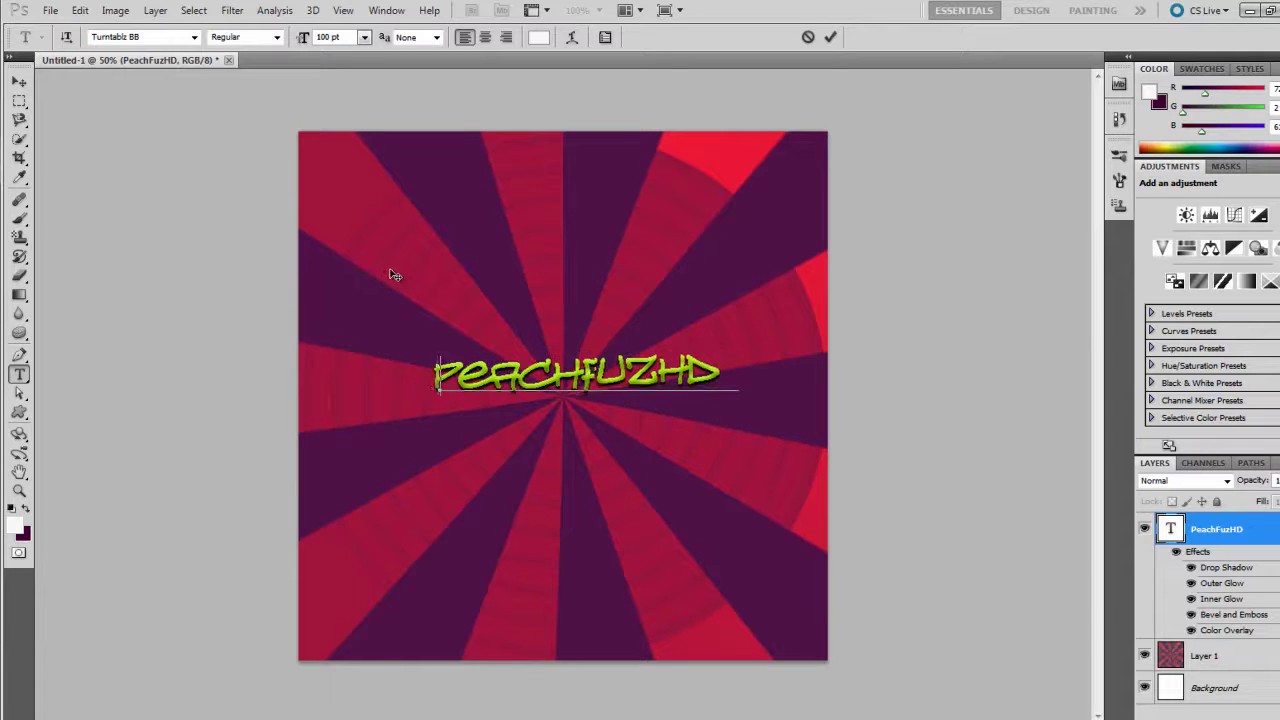
pyautogui.moveTo(367, 268)
pyautogui.mouseDown()
pyautogui.moveTo(396, 287)
pyautogui.moveTo(379, 303)
pyautogui.mouseUp()
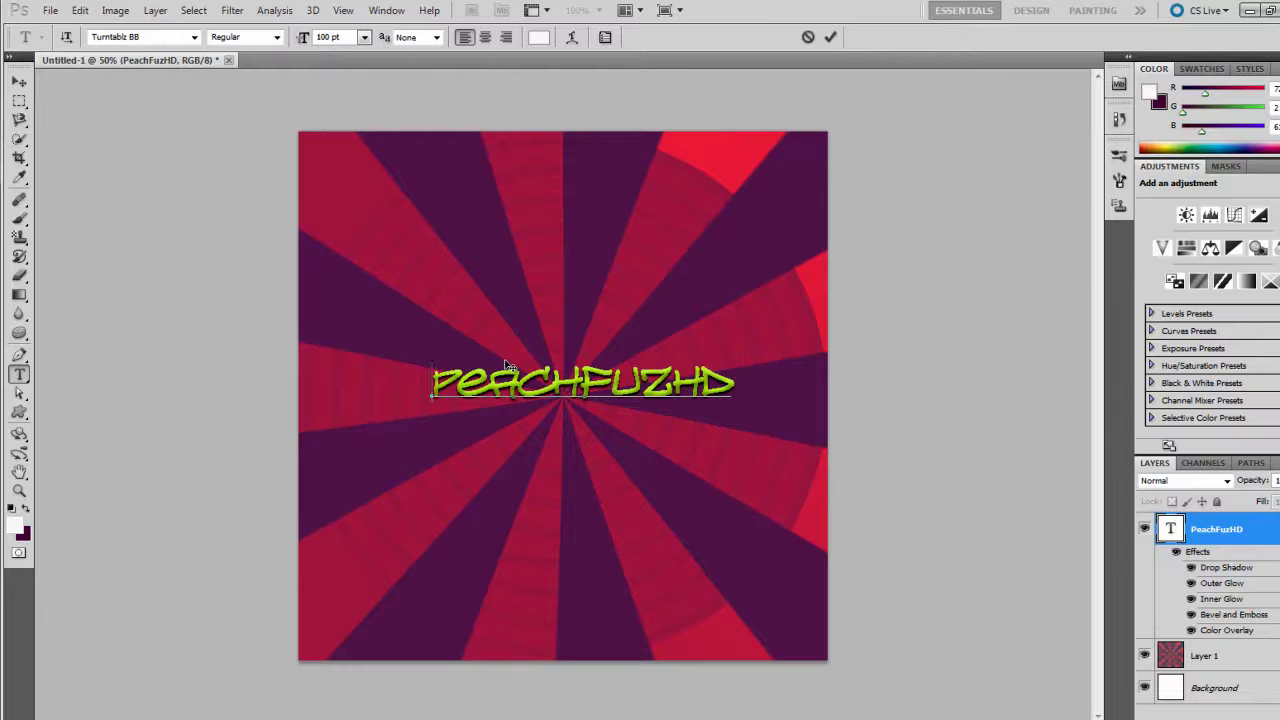
# Step: Select and deselect the title letters to preview the styling, then dismiss the File menu
pyautogui.moveTo(432, 380); pyautogui.dragTo(520, 385)
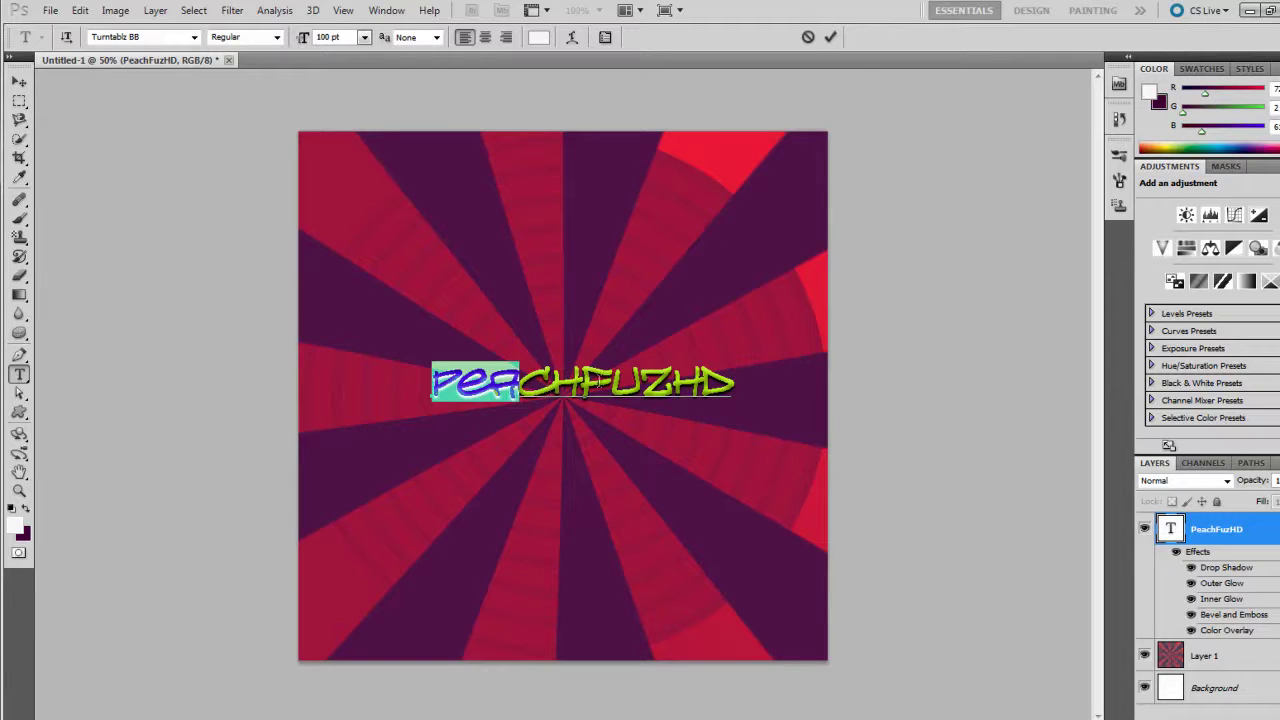
pyautogui.click(612, 382)
pyautogui.hotkey('shift', 'Left')
pyautogui.hotkey('shift', 'Left')
pyautogui.hotkey('shift', 'Left')
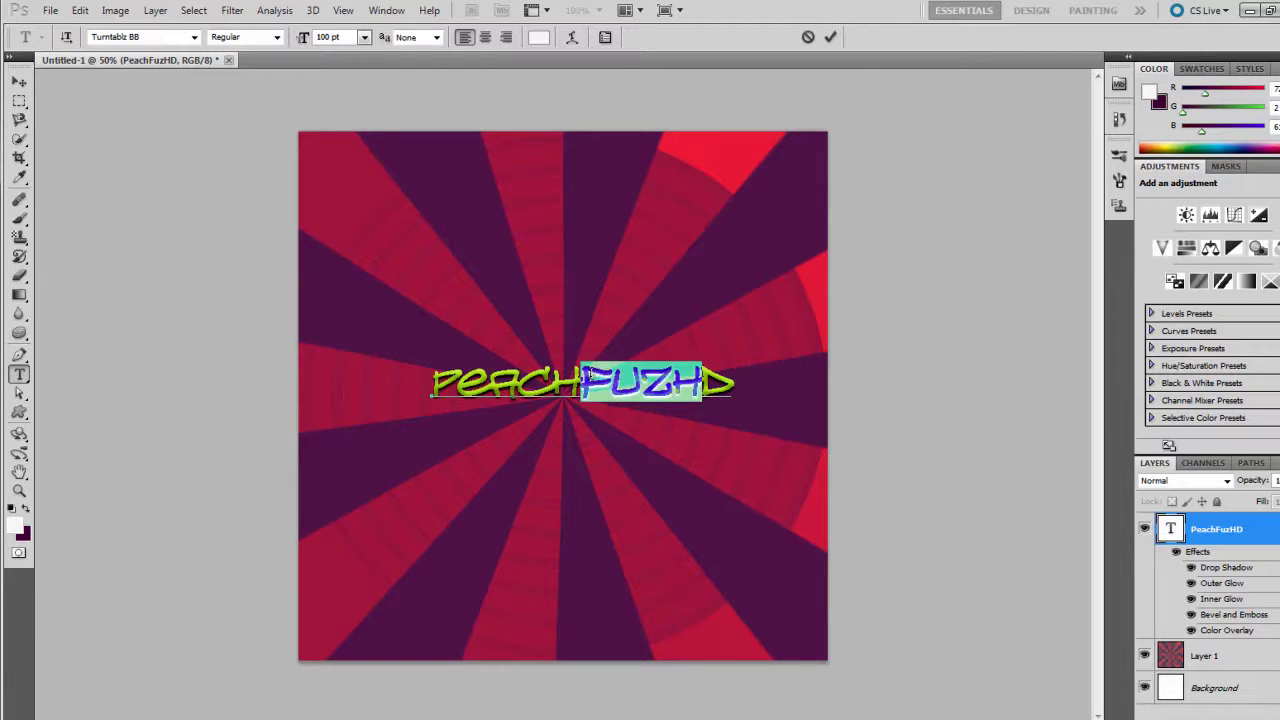
pyautogui.hotkey('shift', 'Right')
pyautogui.hotkey('shift', 'Right')
pyautogui.hotkey('shift', 'Right')
pyautogui.press('Left')
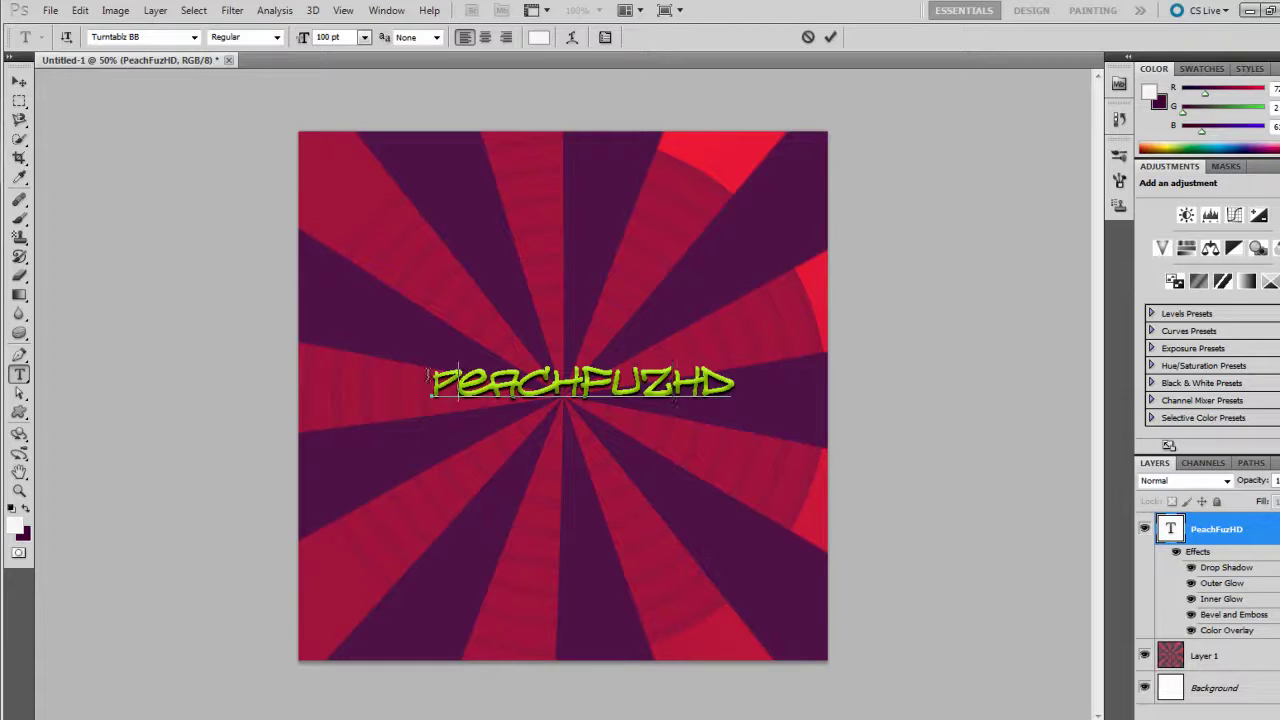
pyautogui.moveTo(433, 386); pyautogui.dragTo(748, 365)
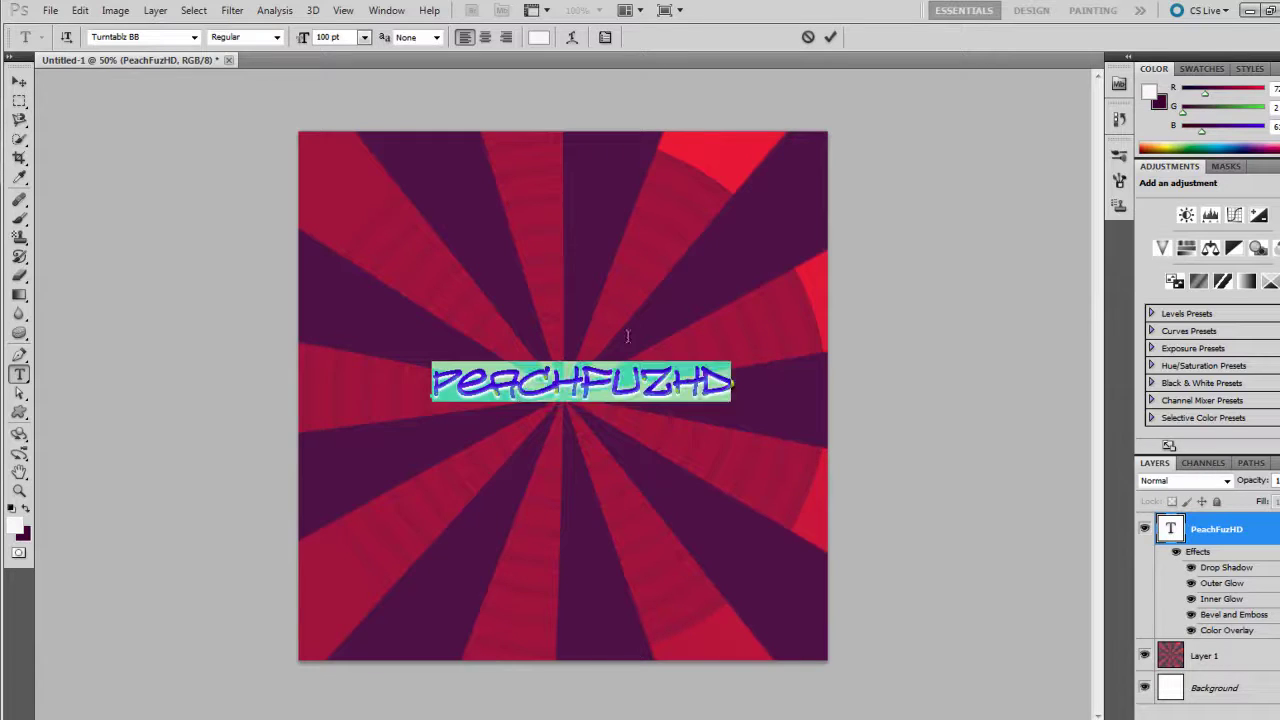
pyautogui.click(518, 376)
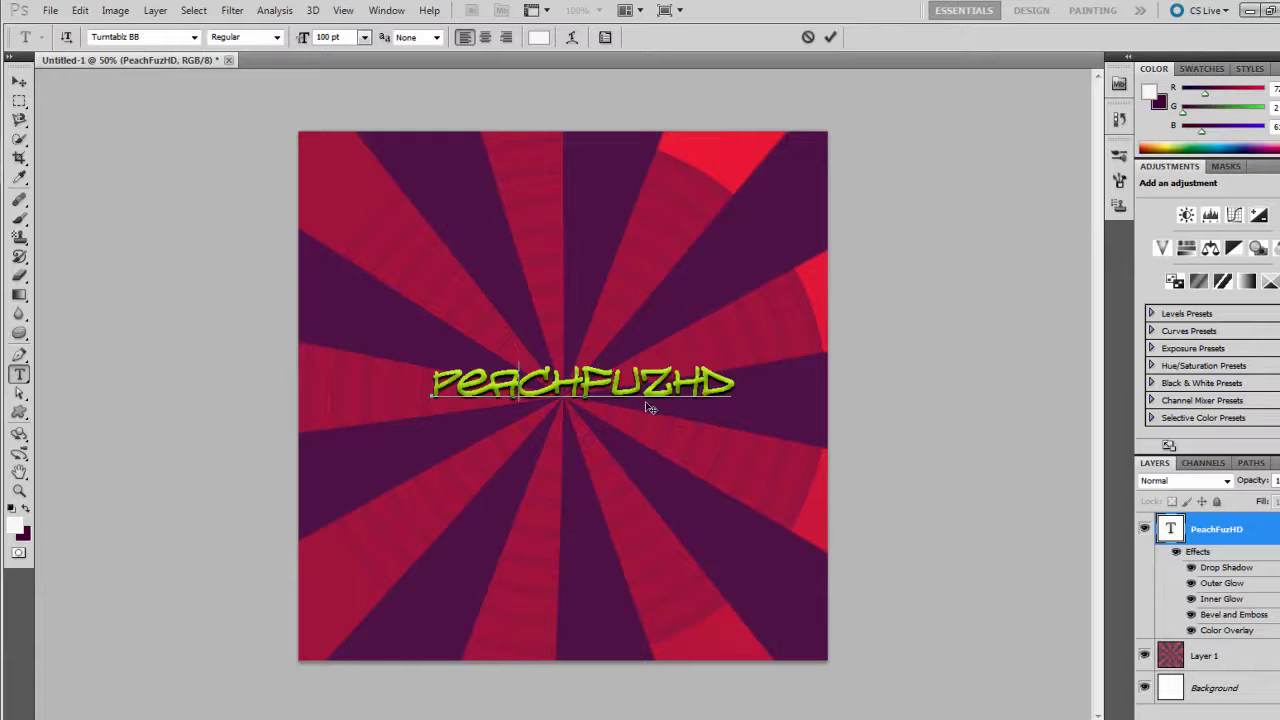
pyautogui.moveTo(738, 391); pyautogui.dragTo(394, 378)
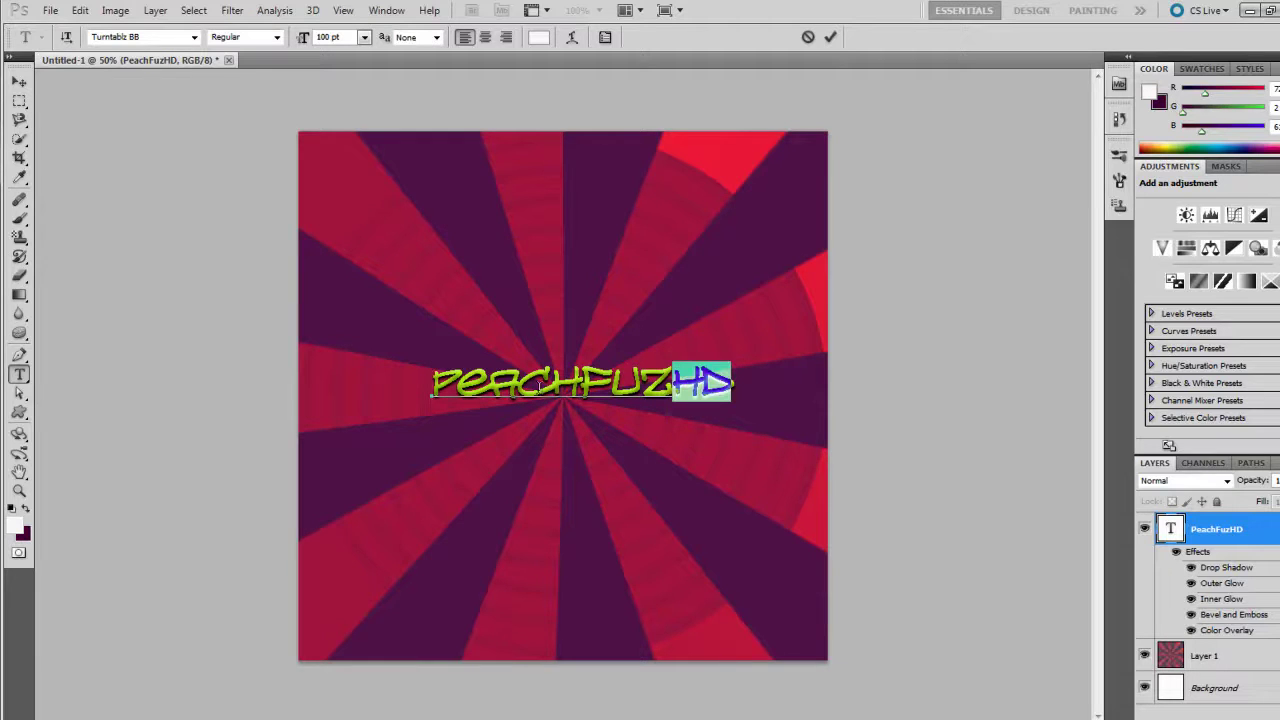
pyautogui.click(494, 385)
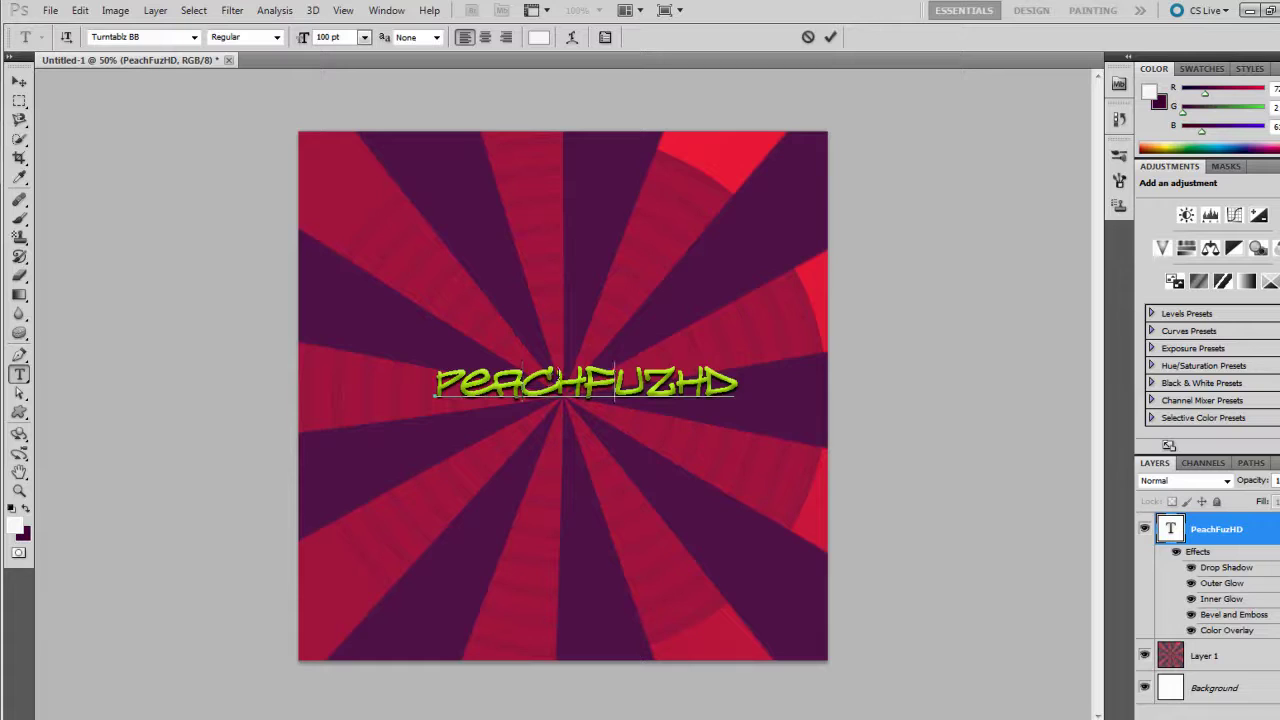
pyautogui.click(46, 11)
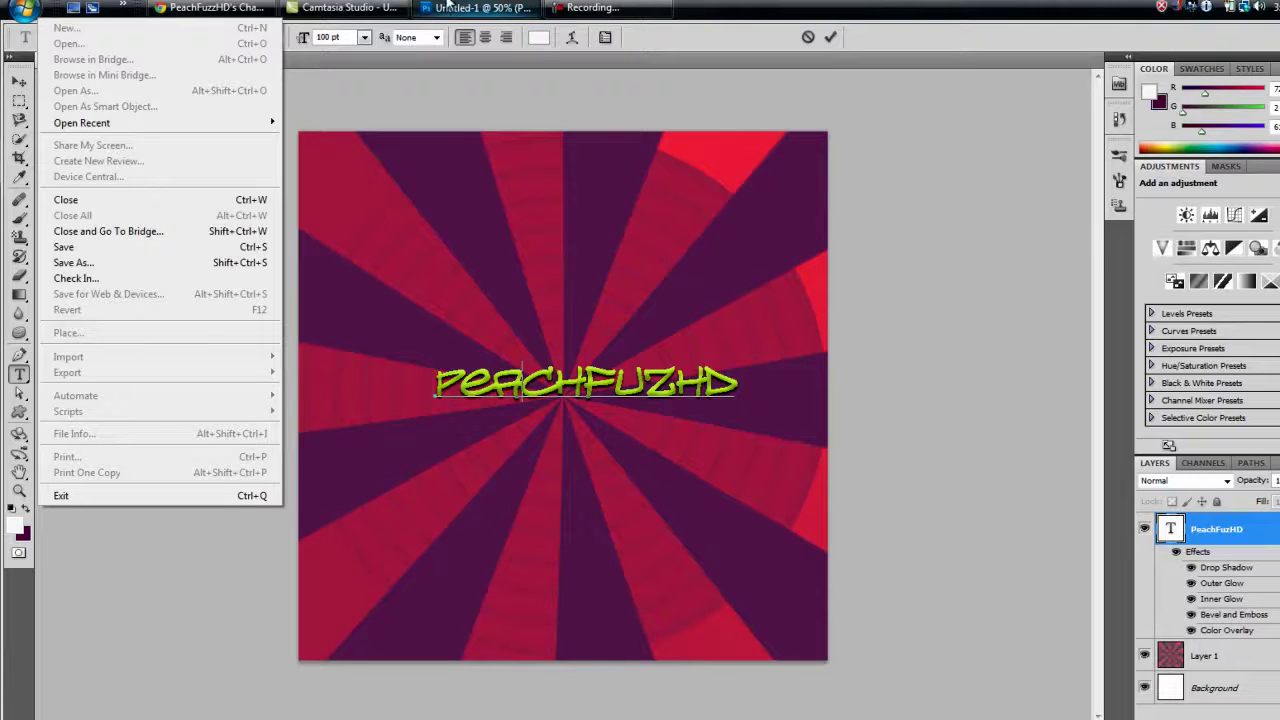
pyautogui.click(590, 7)
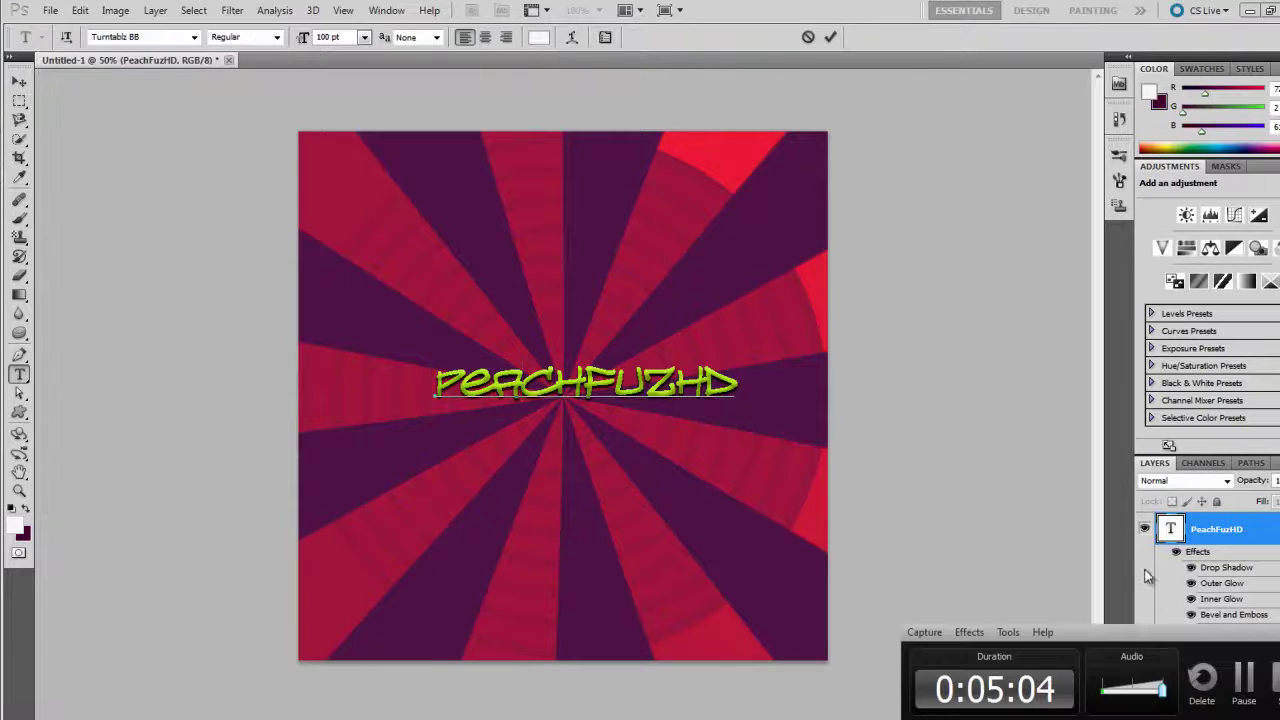